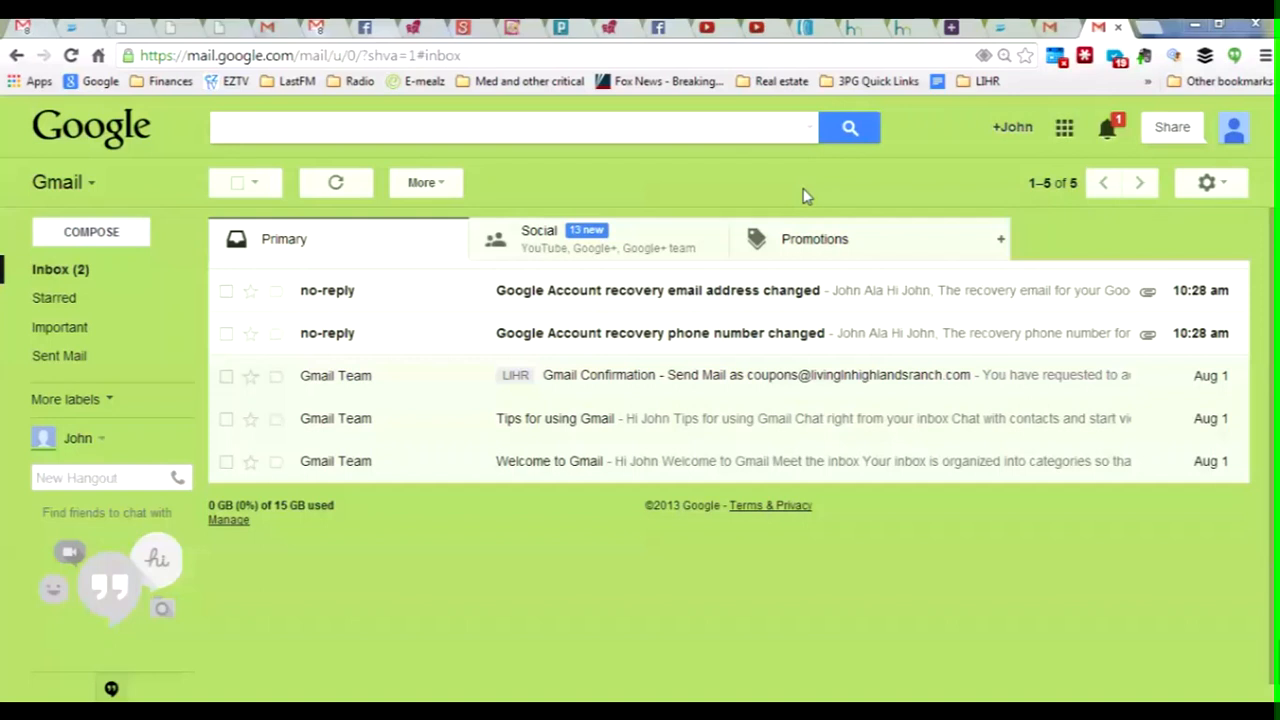
Step: Open Gmail Settings on the Accounts tab and scroll to the POP3 mail-checking section
left_click(1222, 188)
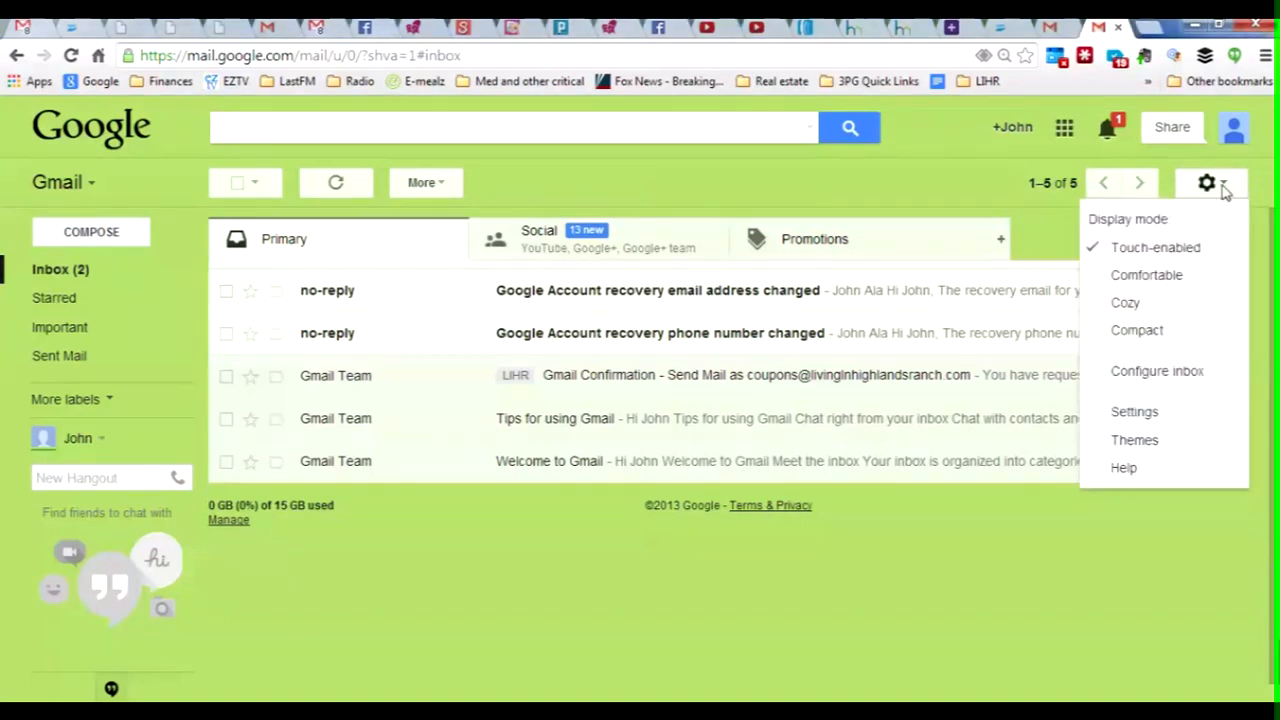
left_click(1160, 420)
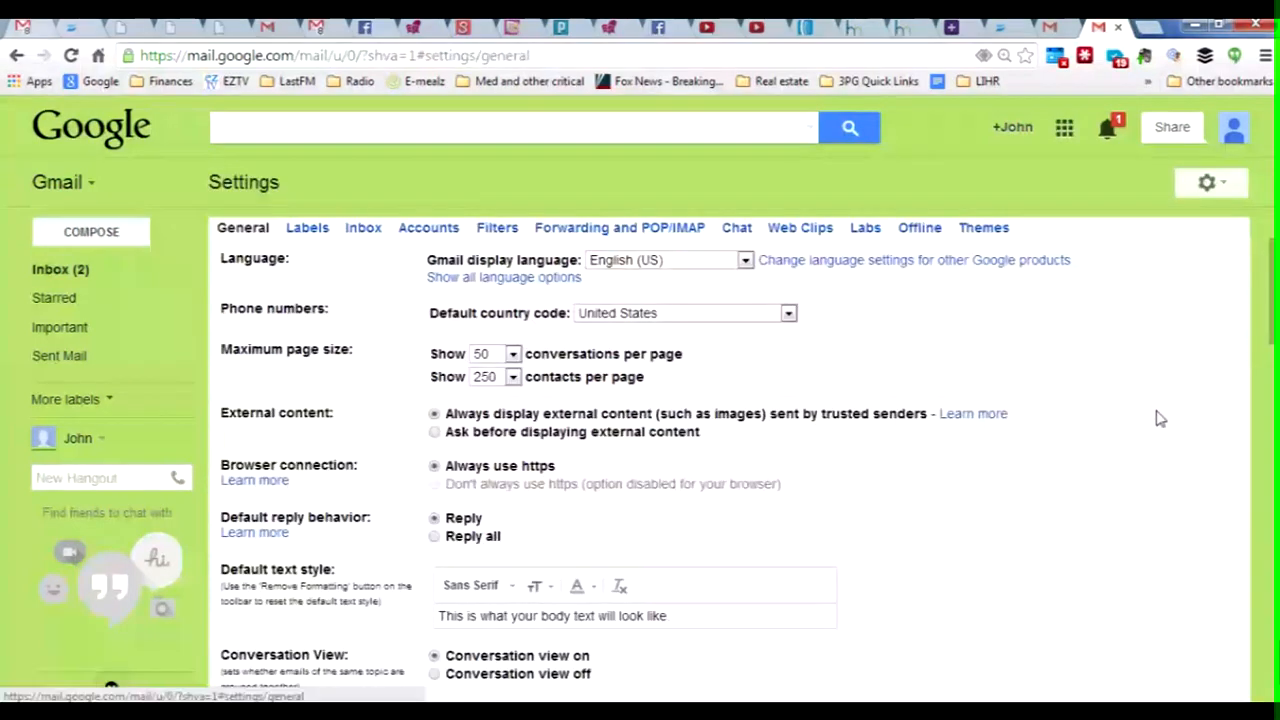
left_click(421, 230)
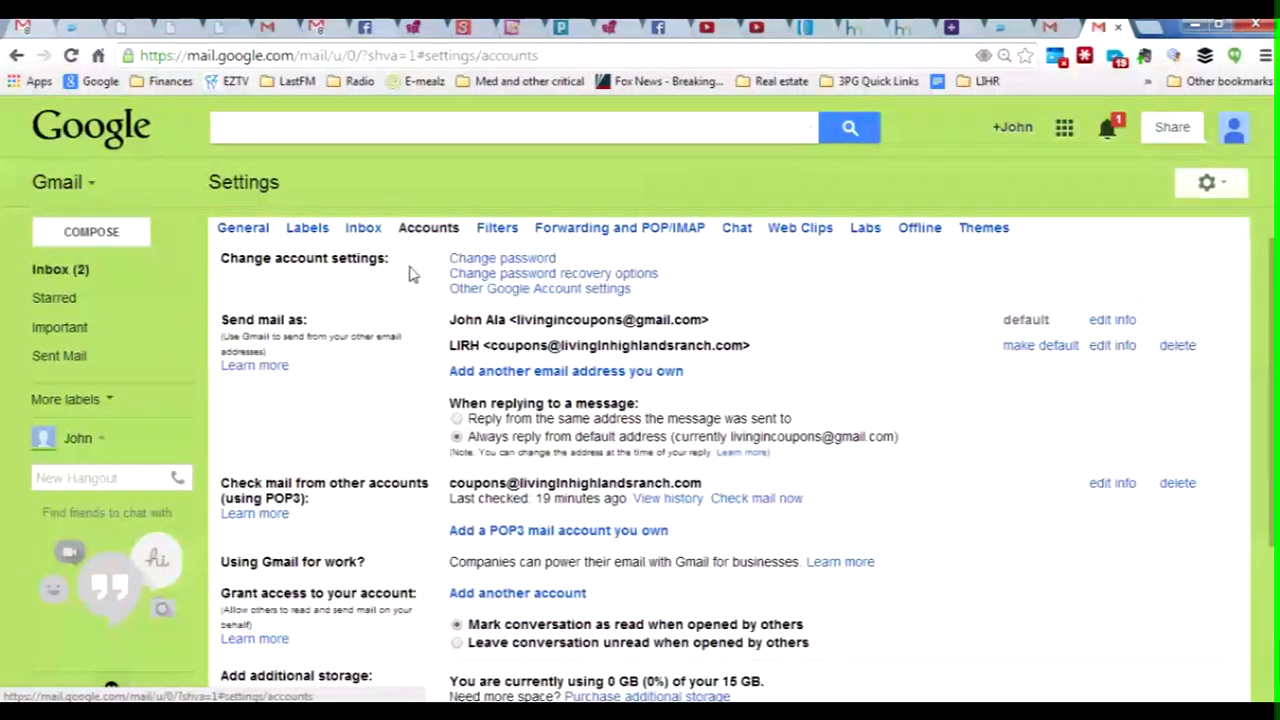
scroll(362, 500, "down", 2)
scroll(362, 505, "down", 2)
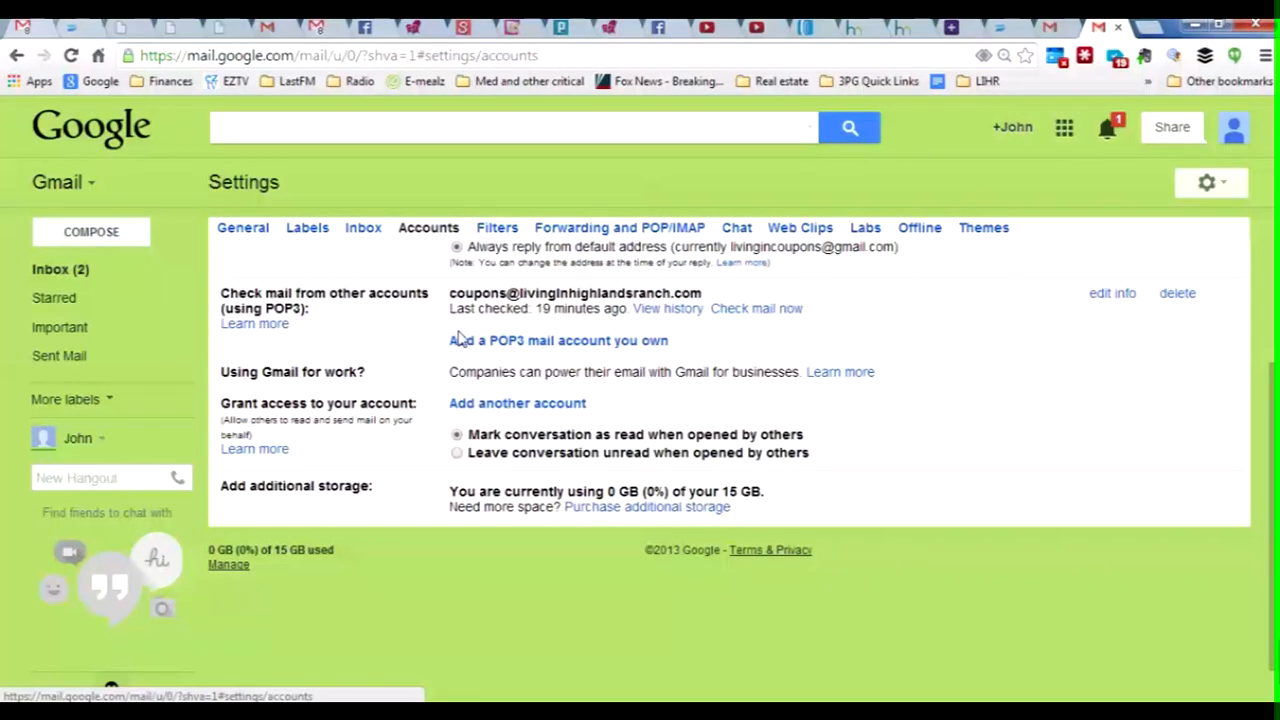
Step: Start adding the livingincastlerock.com domain address as a POP3 account and reach its server settings
left_click(530, 341)
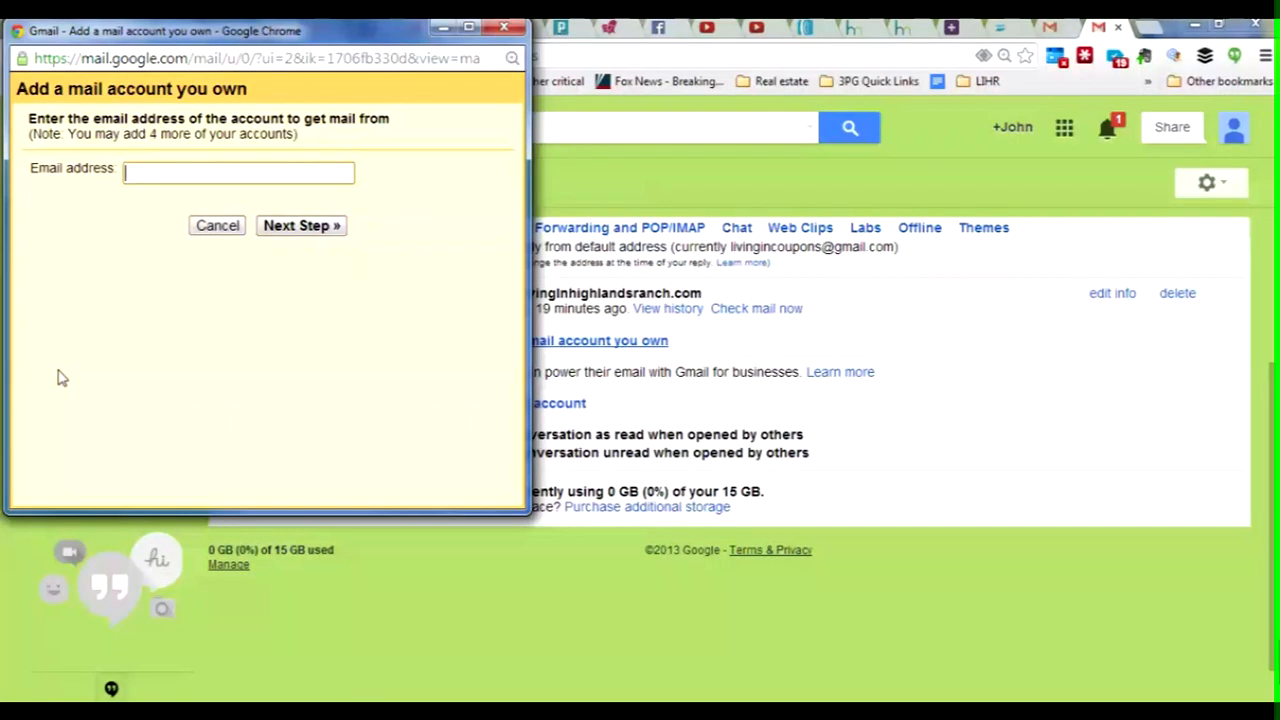
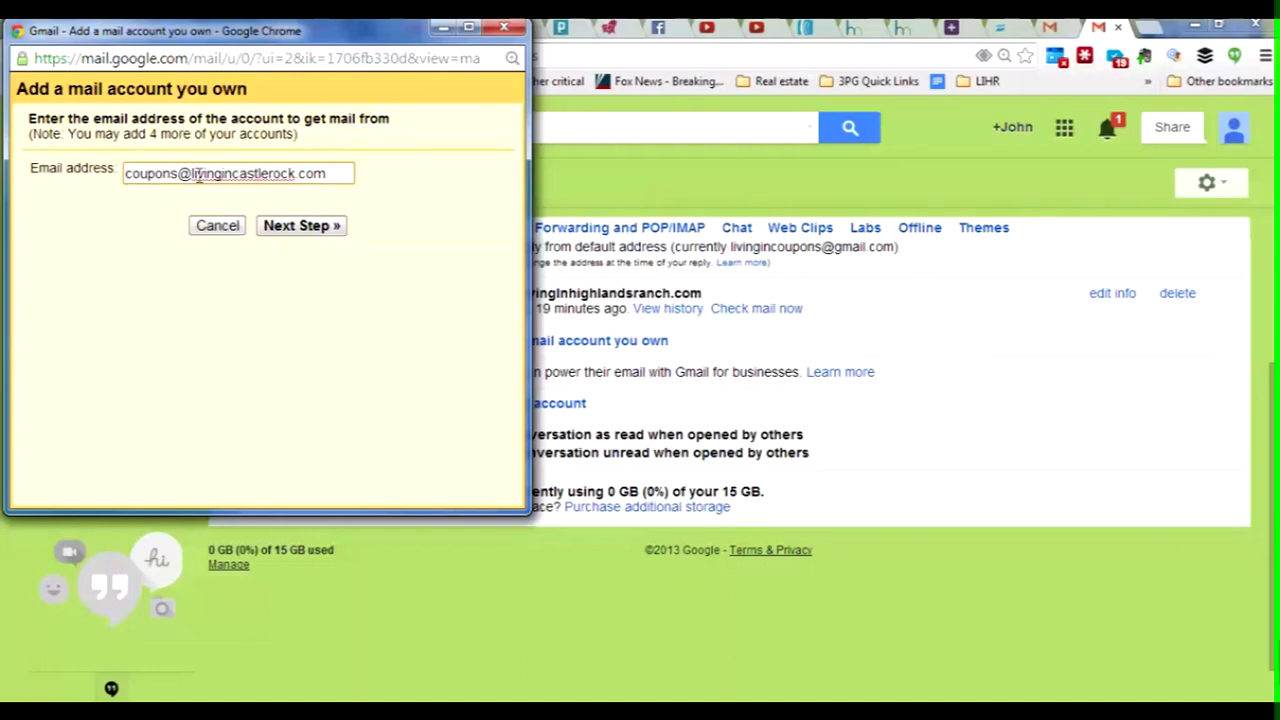
left_click(315, 229)
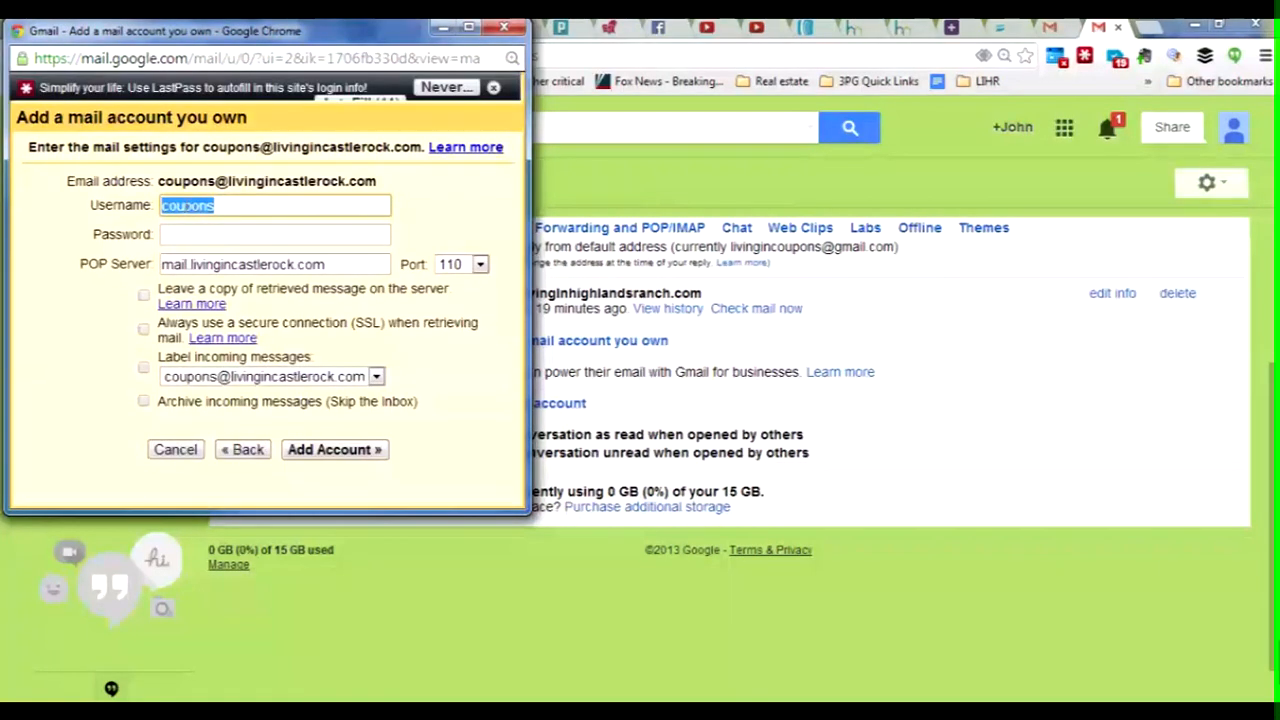
left_click(248, 205)
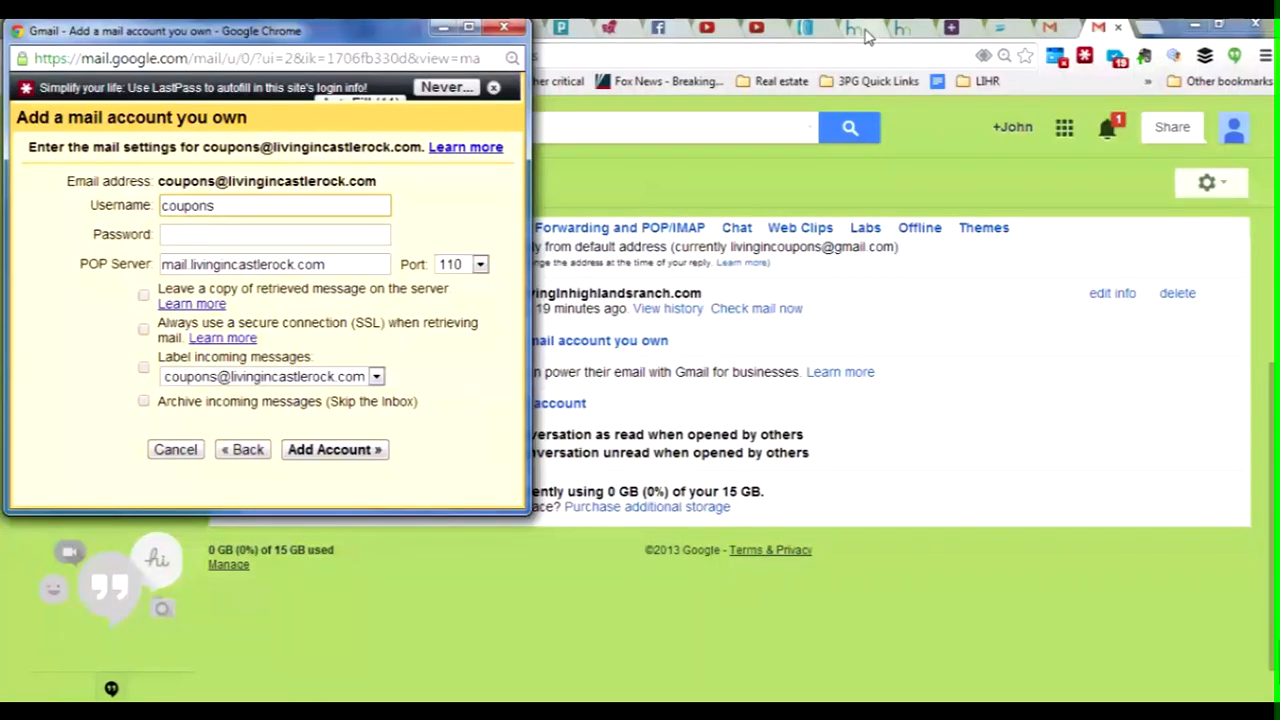
left_click(914, 34)
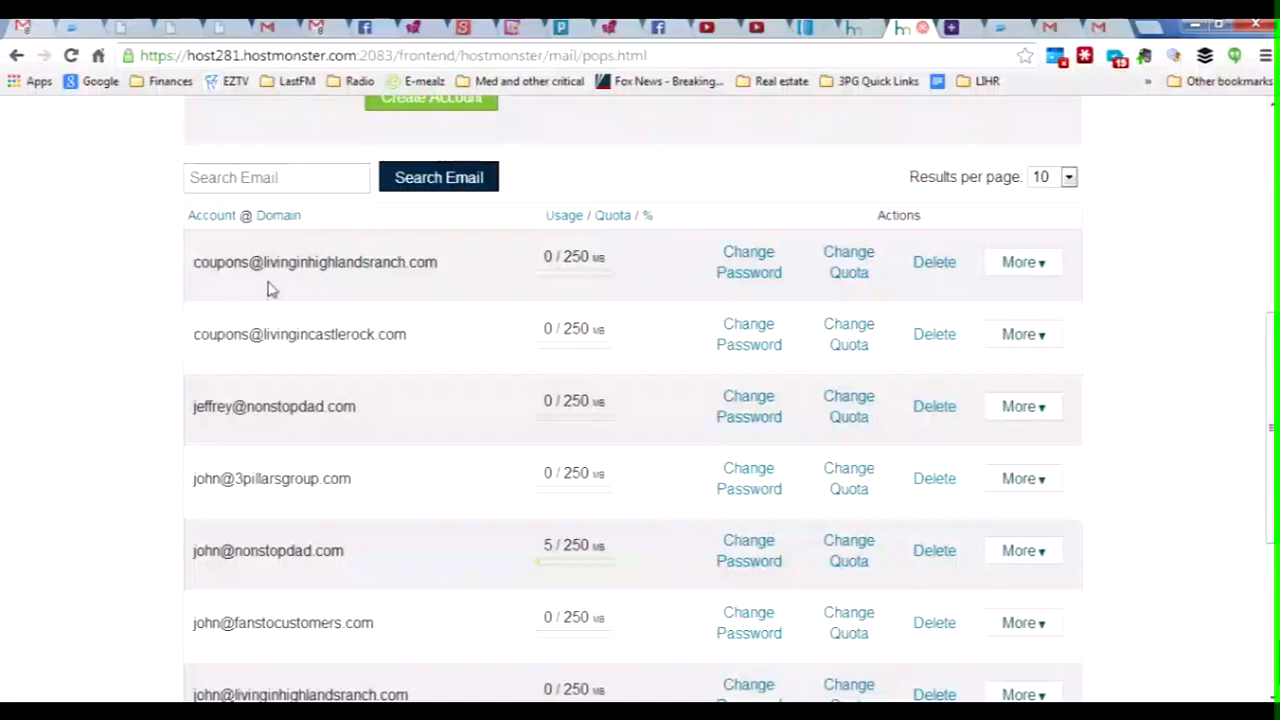
Step: Look up the mailbox's manual client settings in Hostmonster and select its full mail server username
scroll(157, 277, "up", 5)
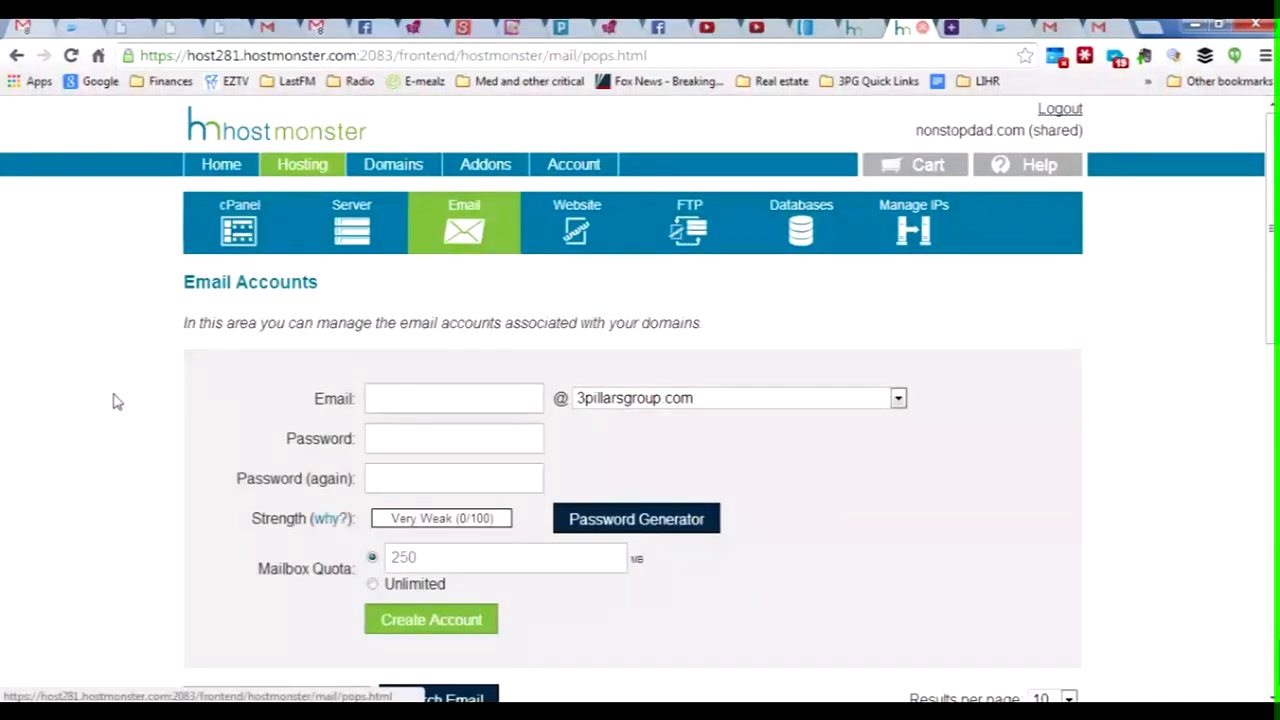
scroll(87, 374, "down", 6)
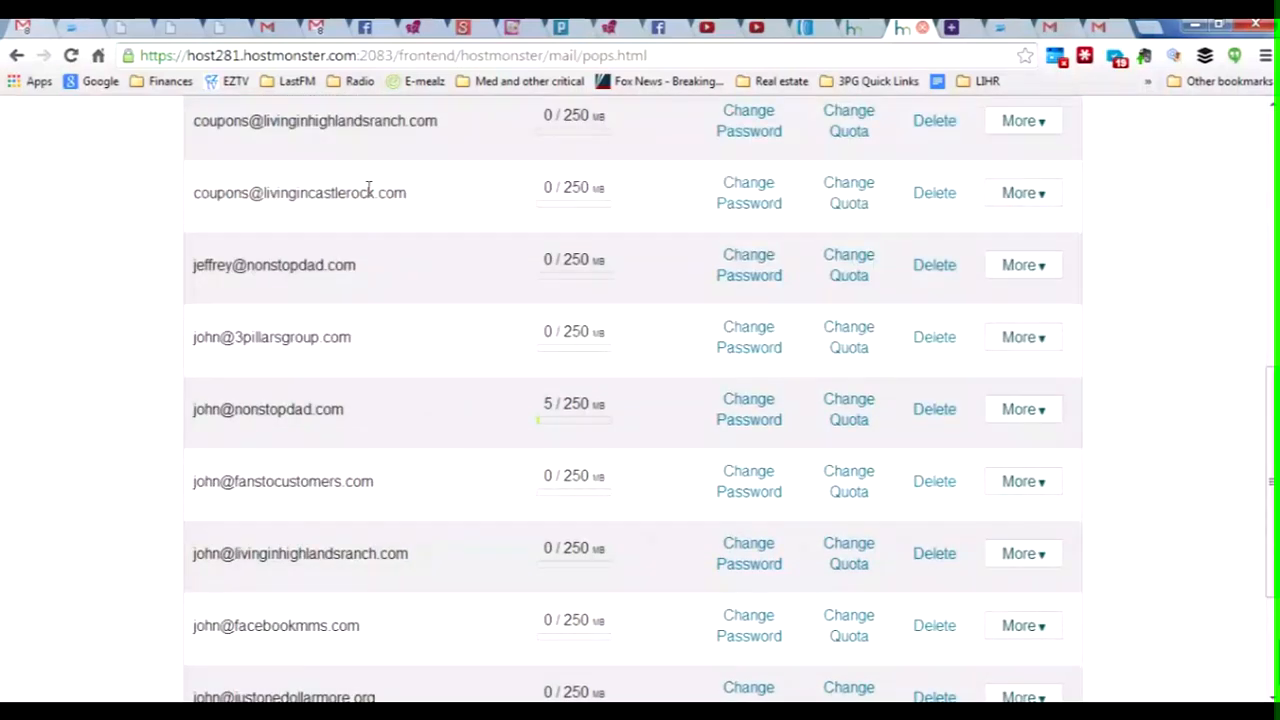
left_click(1047, 203)
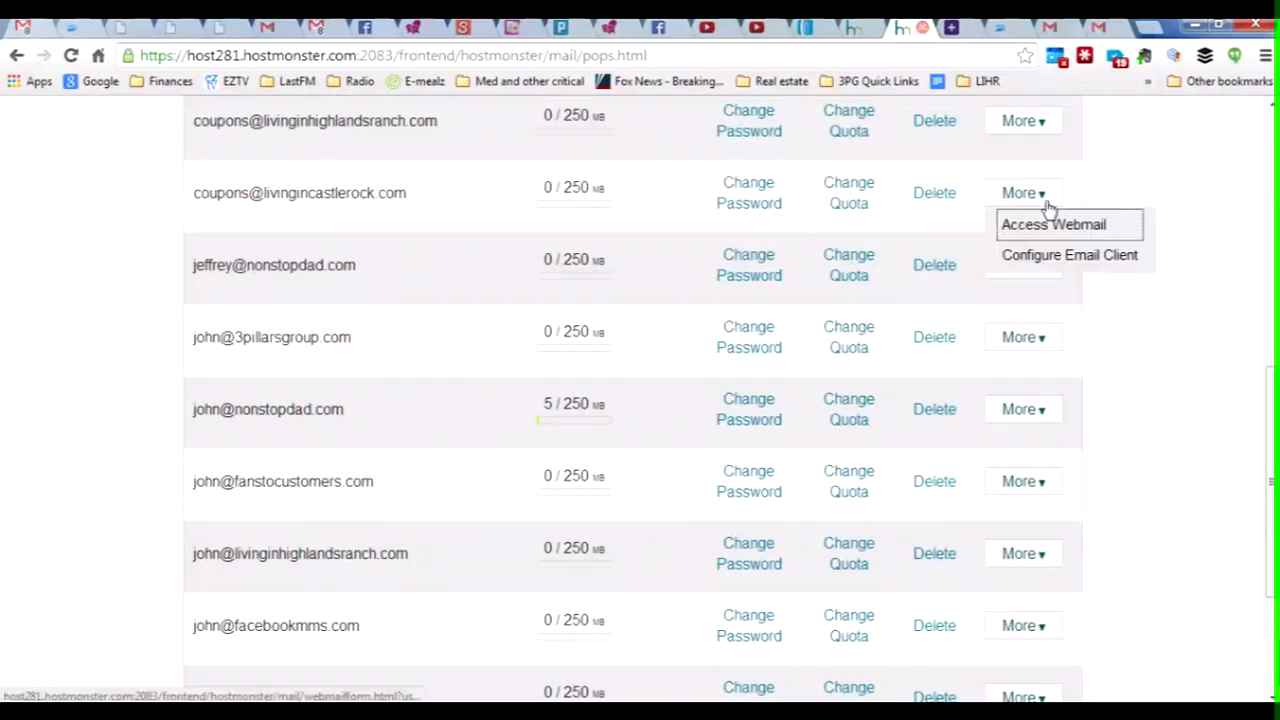
left_click(1065, 258)
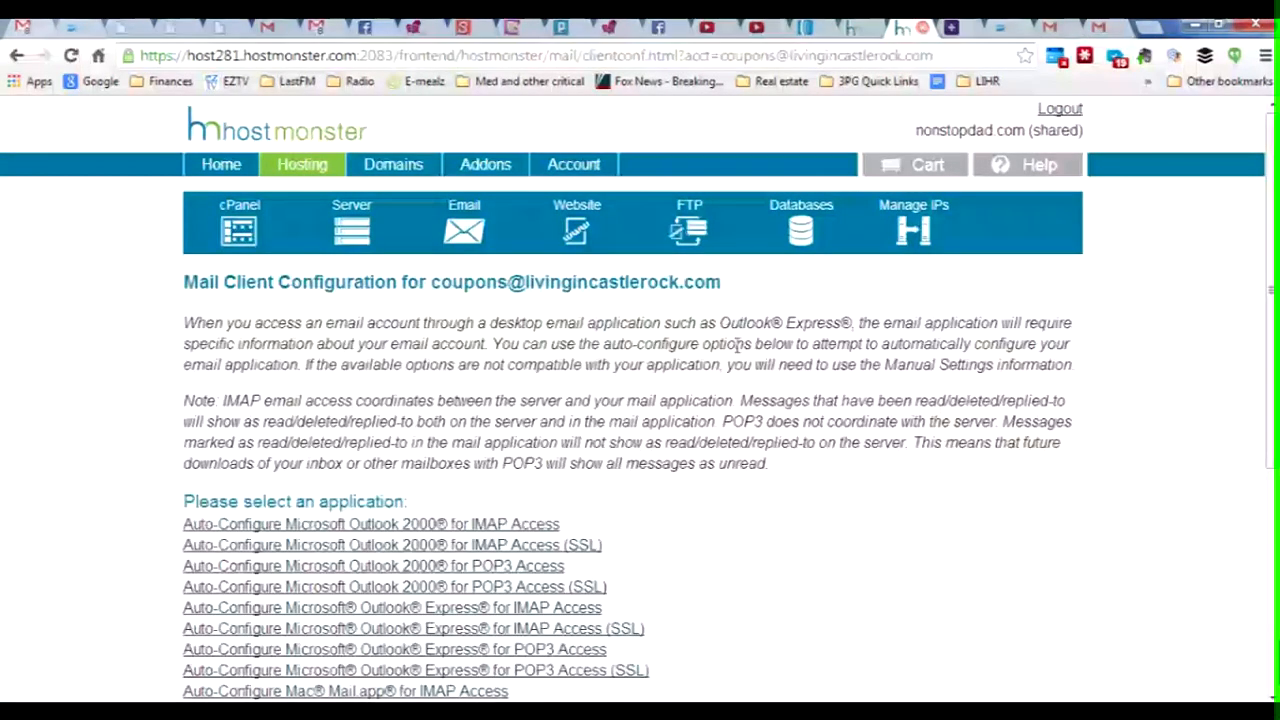
scroll(736, 392, "down", 4)
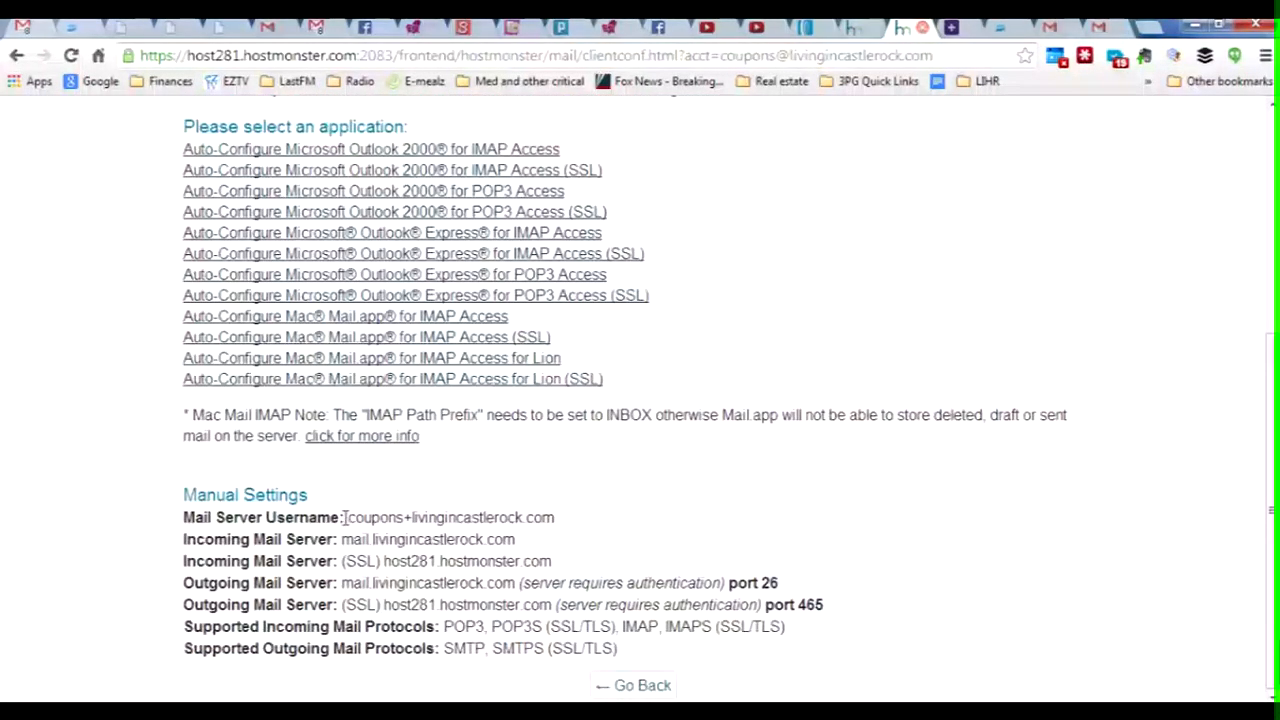
left_click_drag(347, 517, 558, 517)
key("ctrl+c")
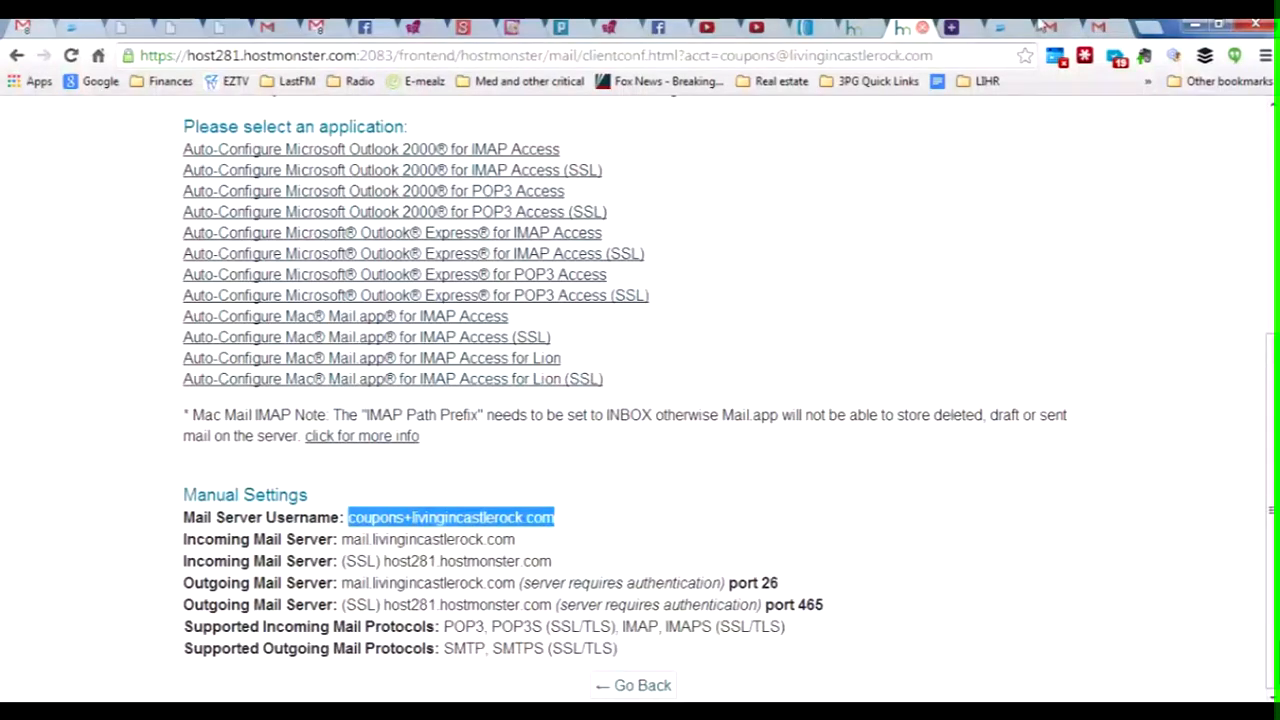
left_click(1106, 27)
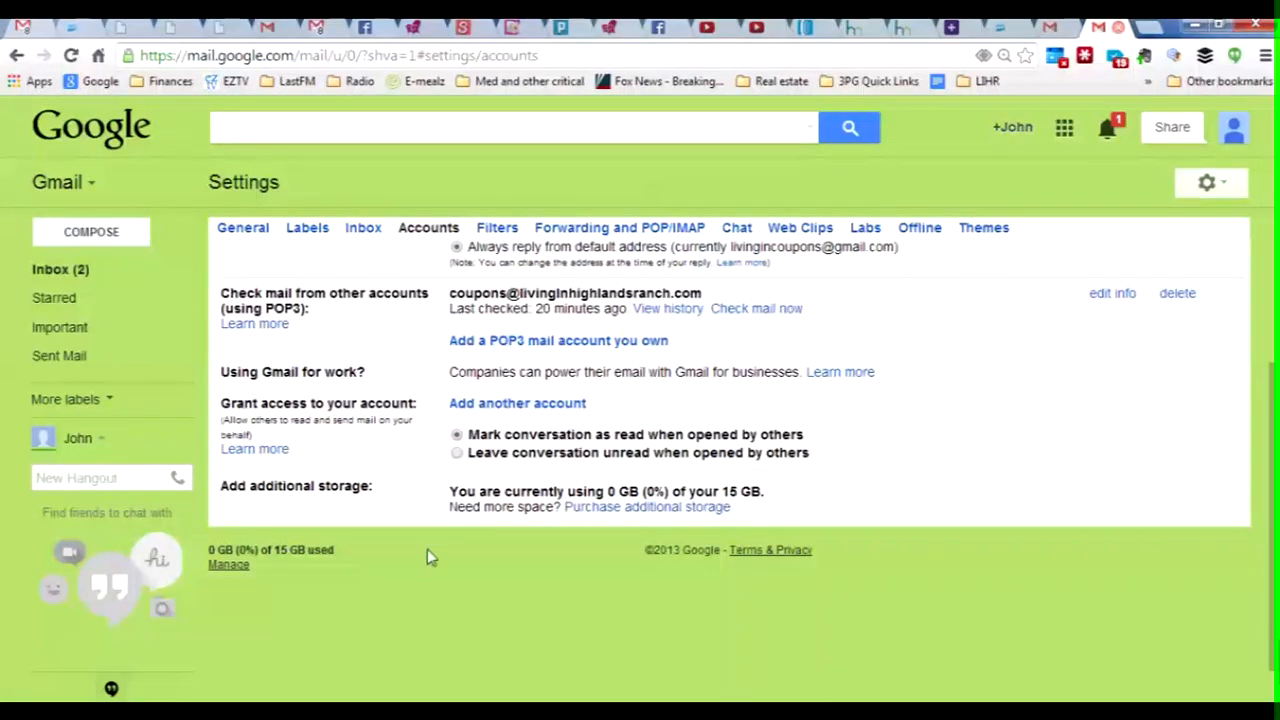
Step: Replace the short username in Gmail's POP form with the full mail server username
mouse_move(464, 712)
left_click(527, 655)
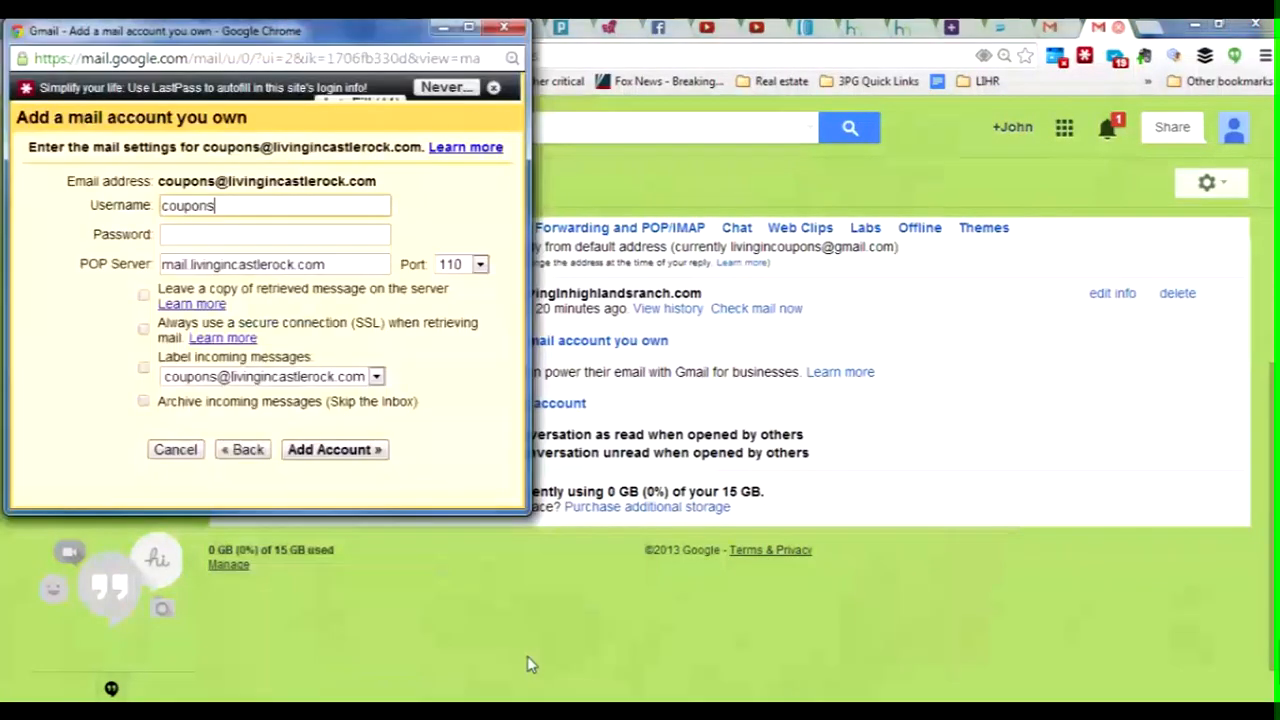
left_click_drag(243, 208, 127, 206)
key("ctrl+v")
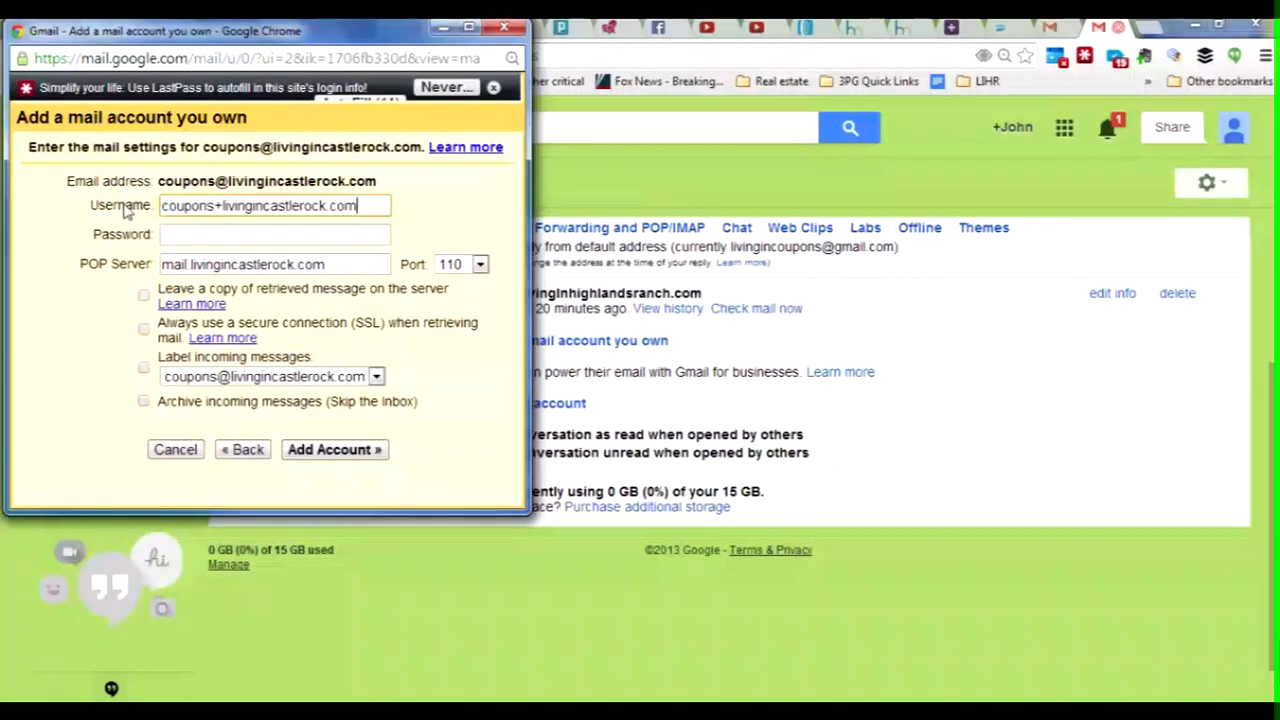
left_click(207, 237)
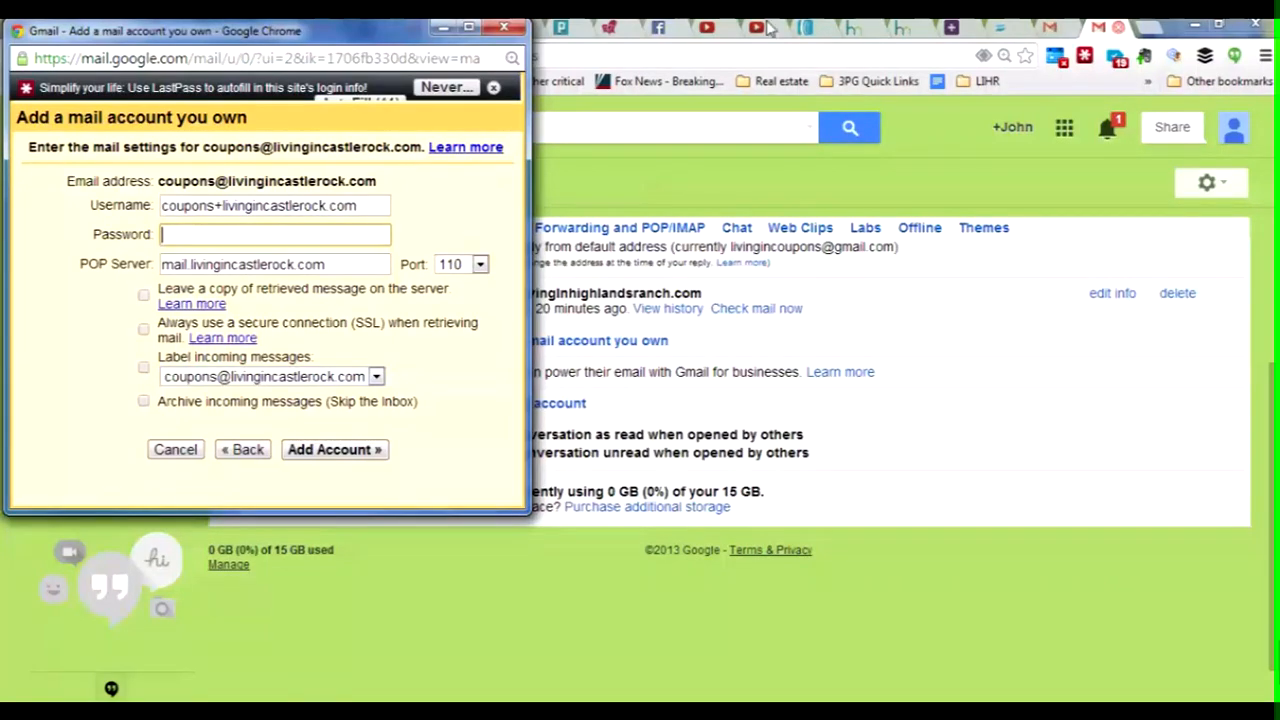
left_click(1085, 57)
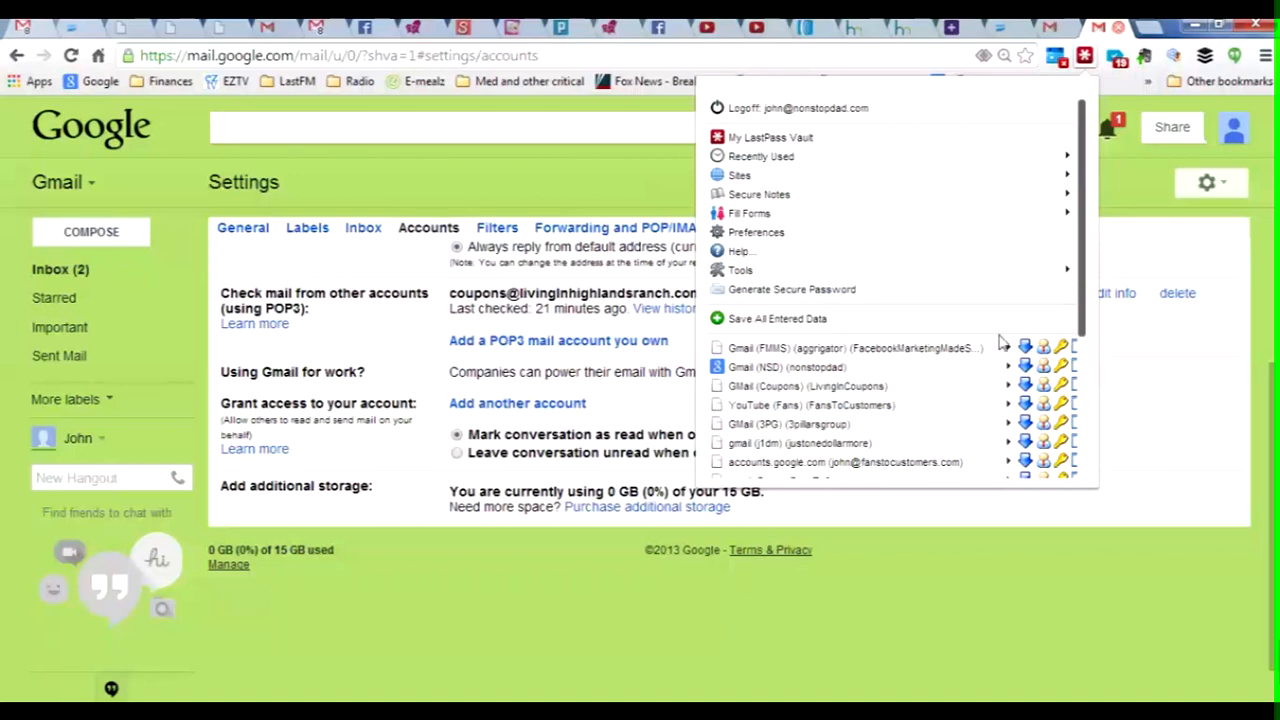
left_click_drag(1087, 308, 1090, 94)
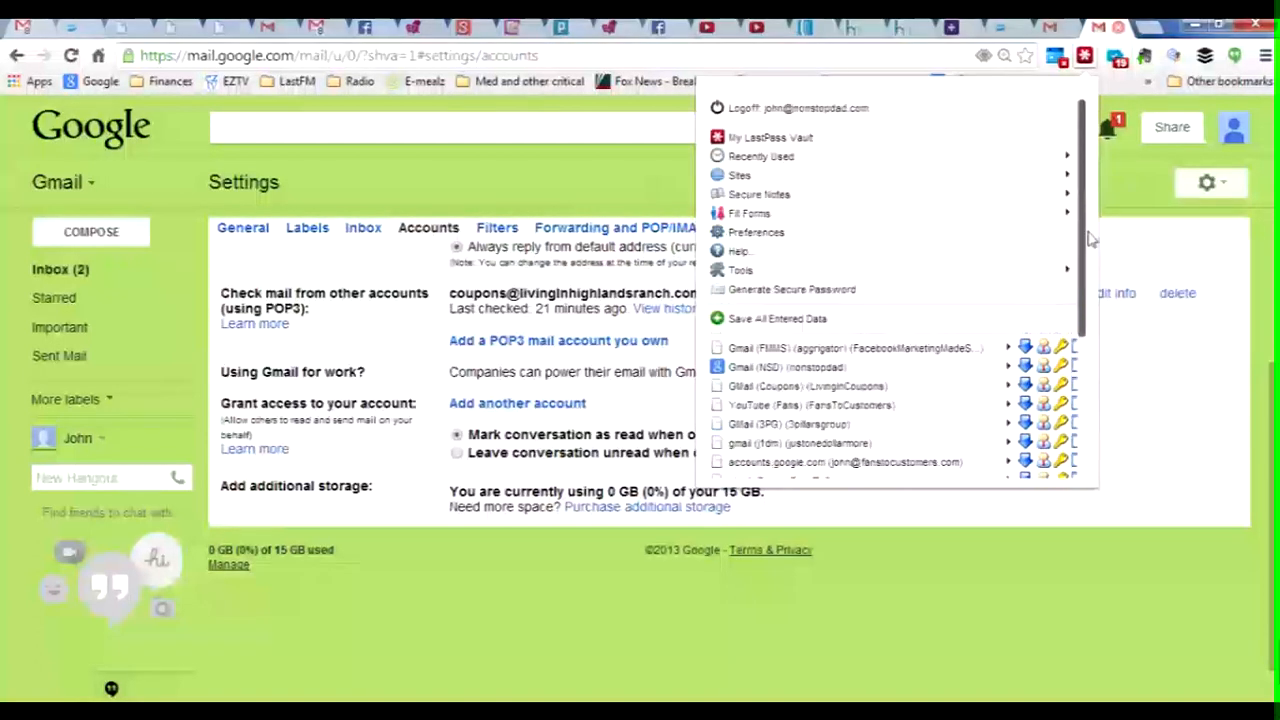
left_click(1085, 56)
left_click(1085, 56)
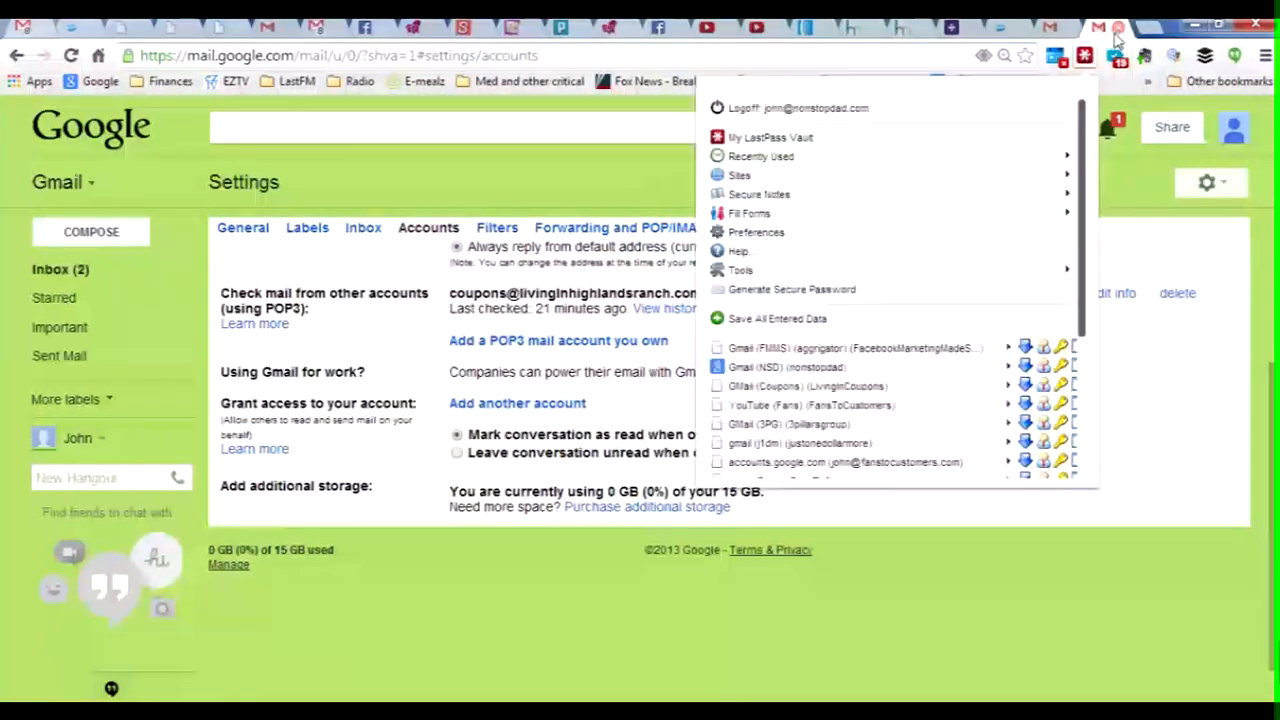
left_click(1085, 56)
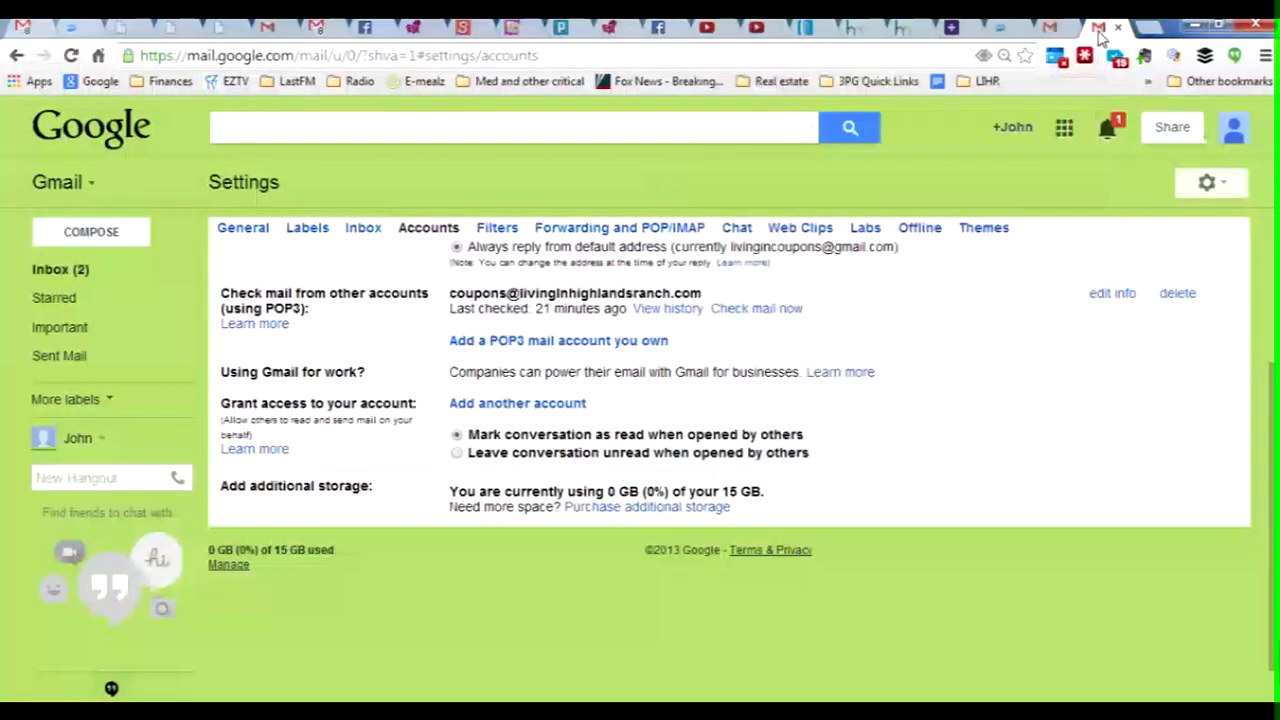
left_click(906, 30)
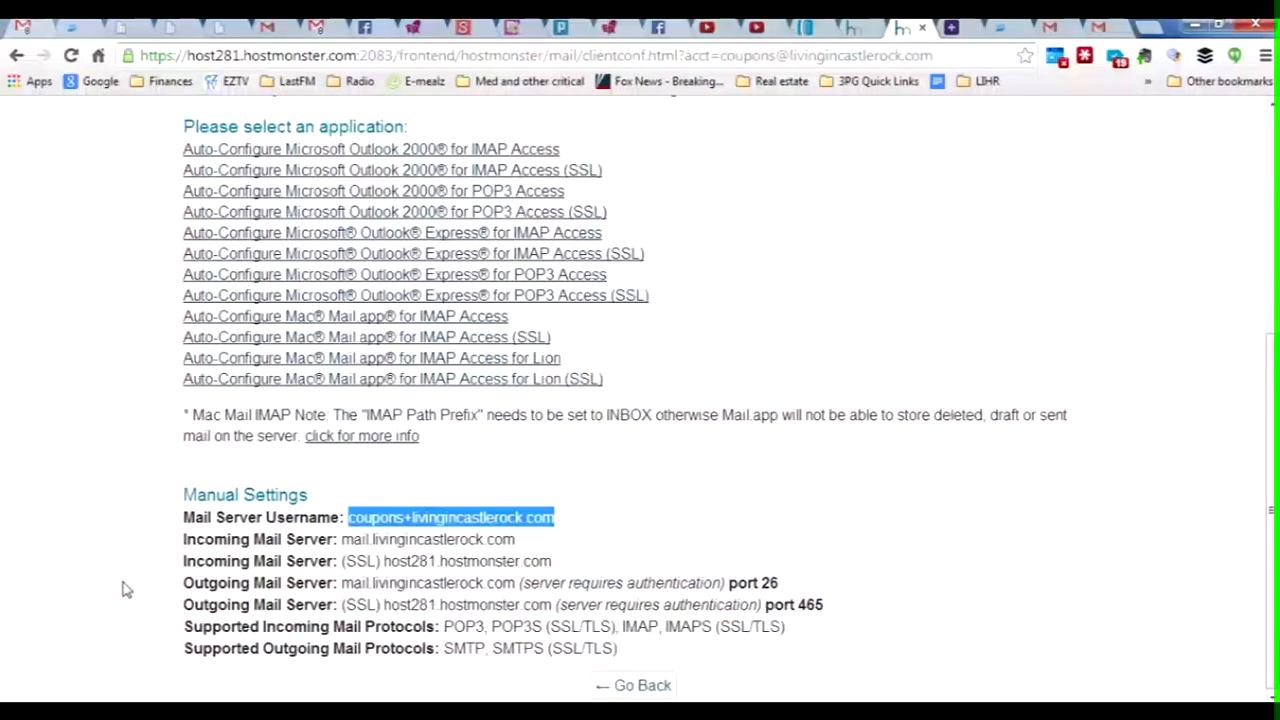
scroll(122, 572, "up", 5)
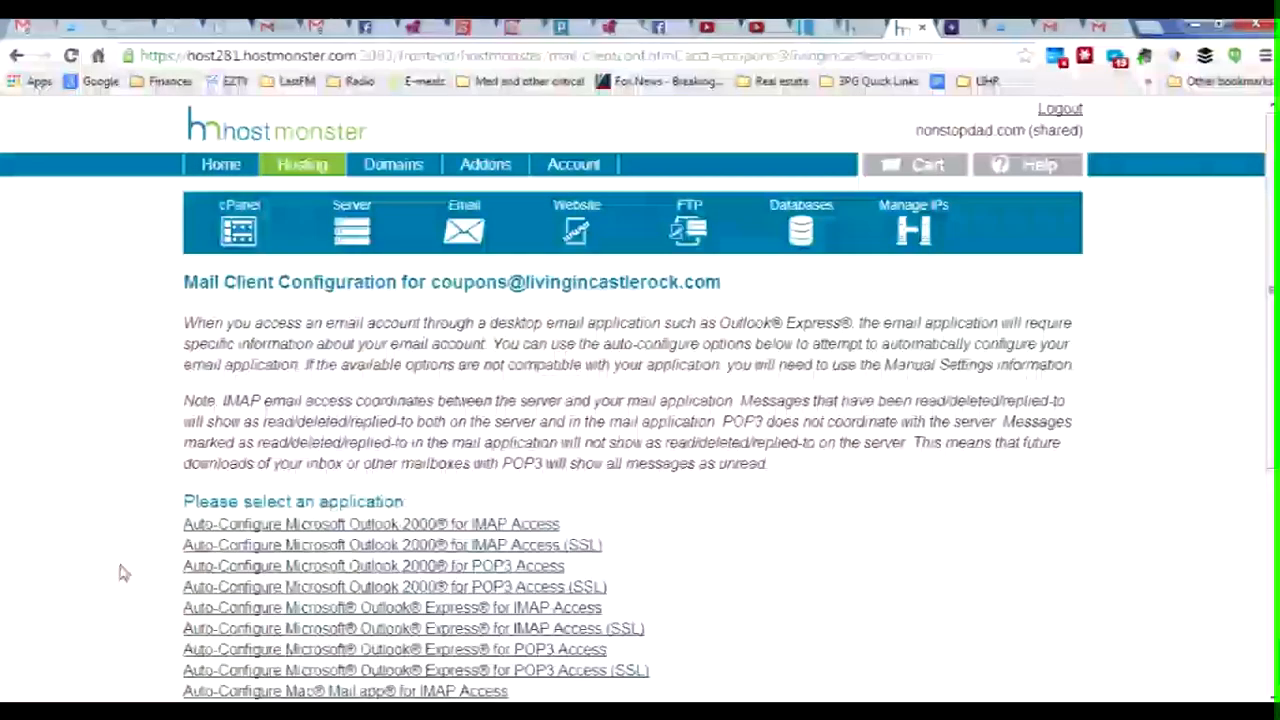
left_click(476, 232)
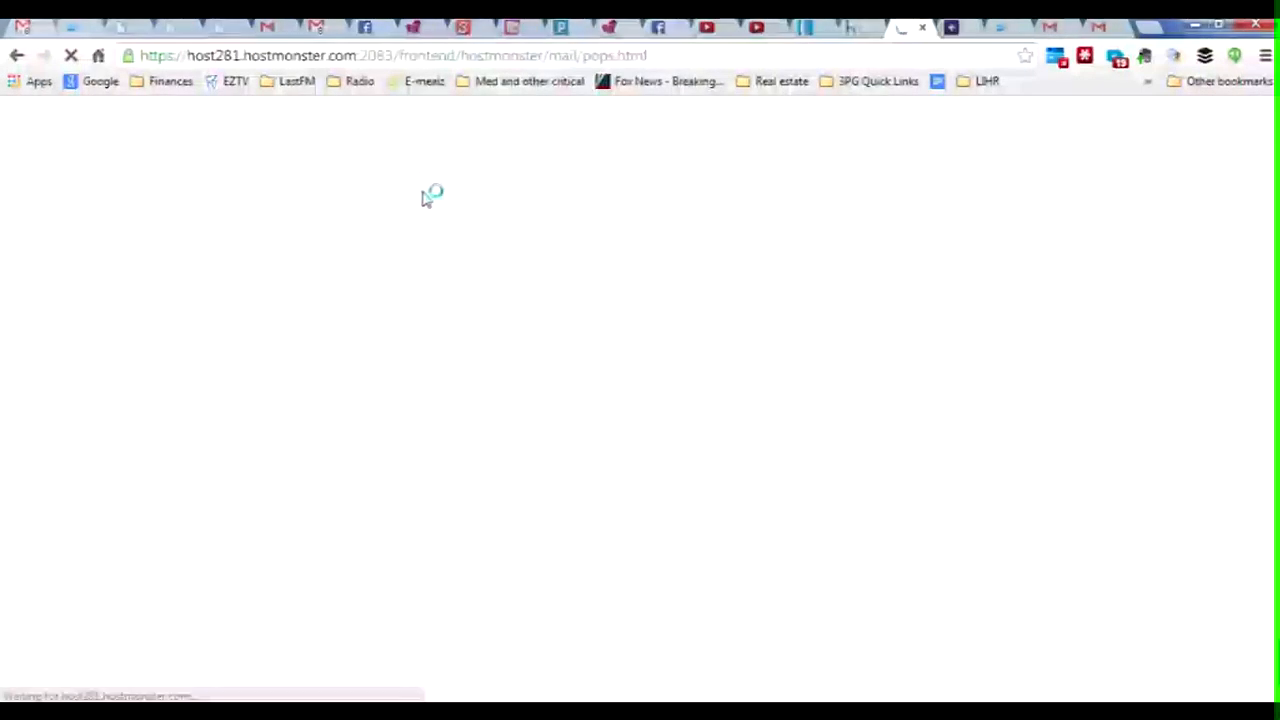
scroll(100, 455, "down", 4)
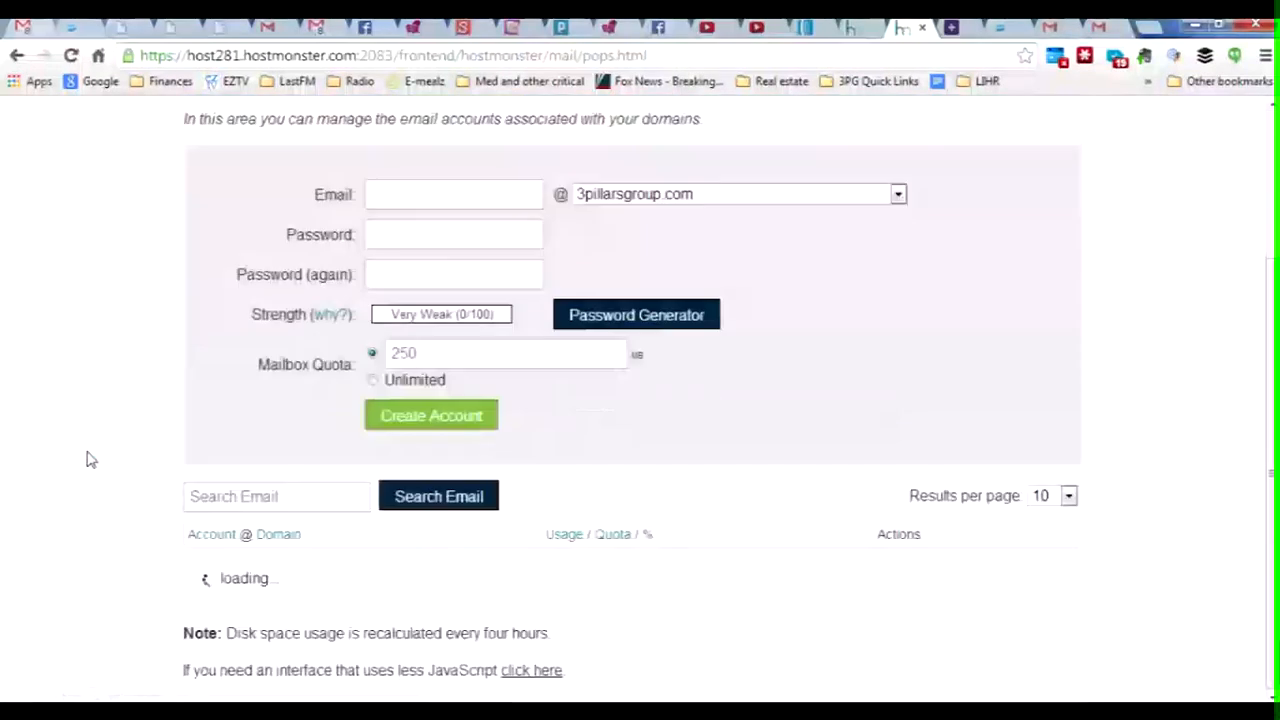
scroll(86, 460, "down", 2)
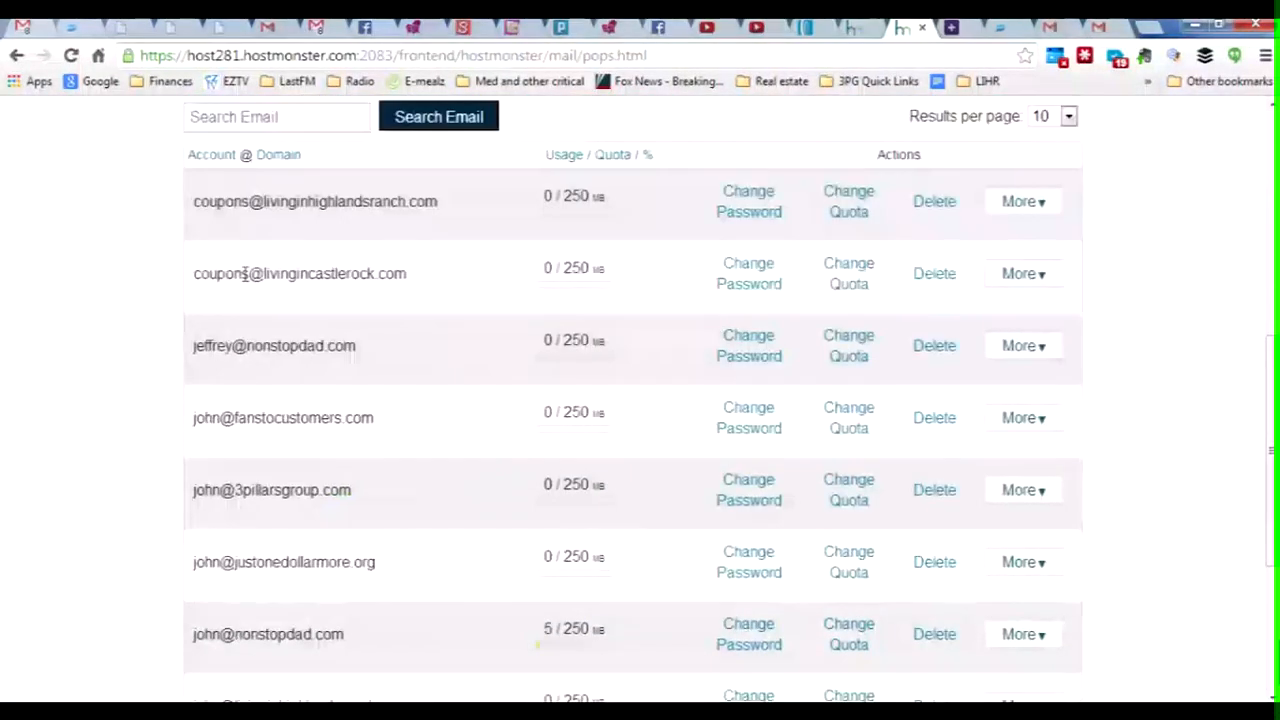
left_click(749, 285)
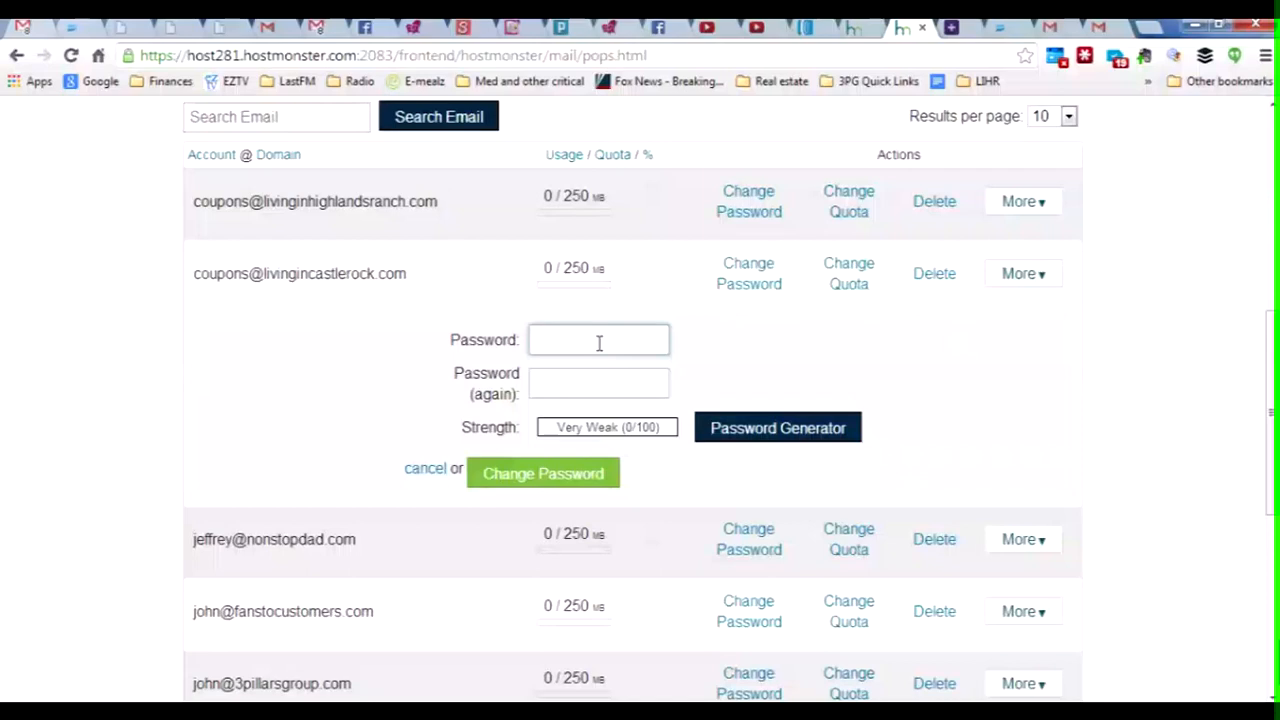
Step: Generate a Very Strong password for the mailbox, copy it, and save it as the new password
left_click(788, 438)
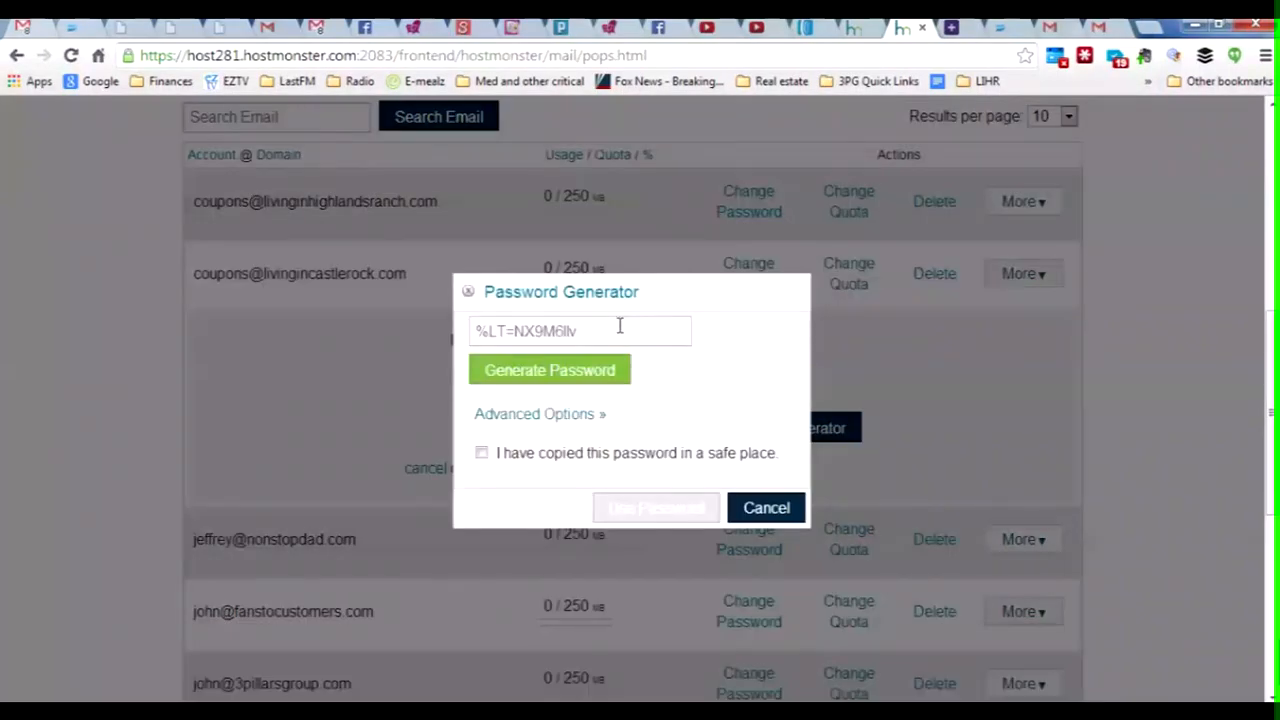
left_click_drag(615, 332, 452, 338)
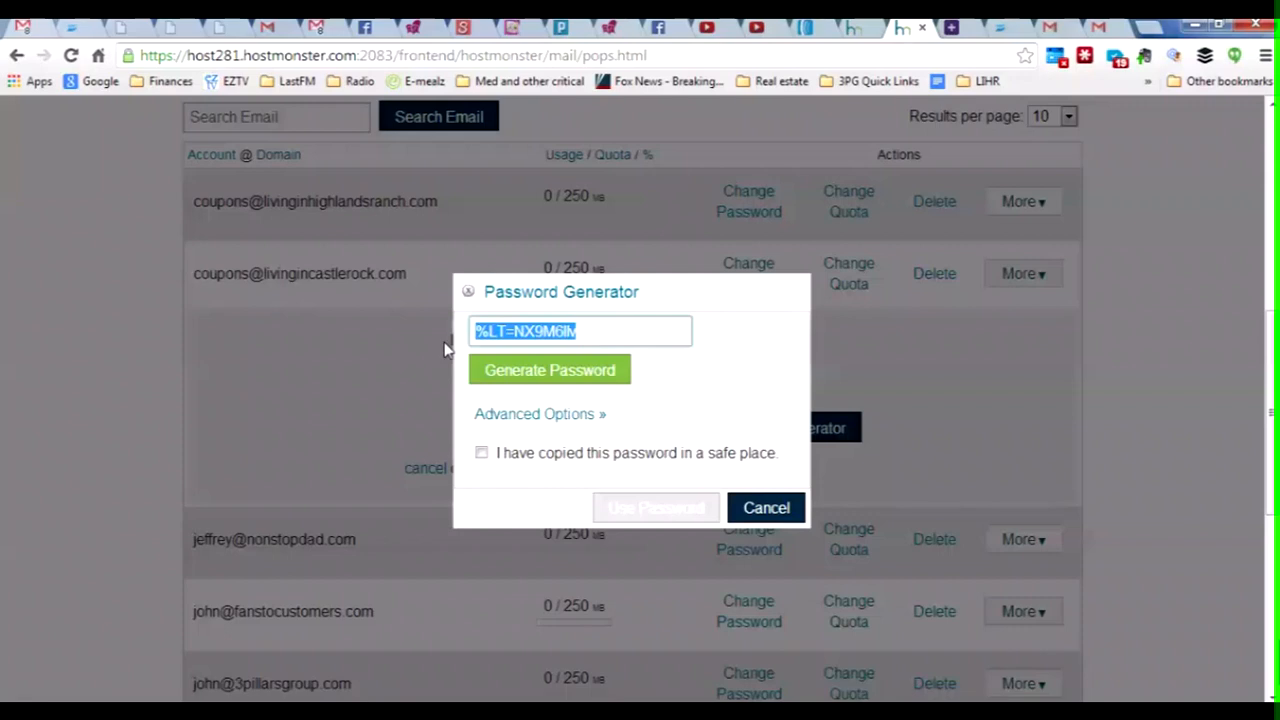
left_click(482, 454)
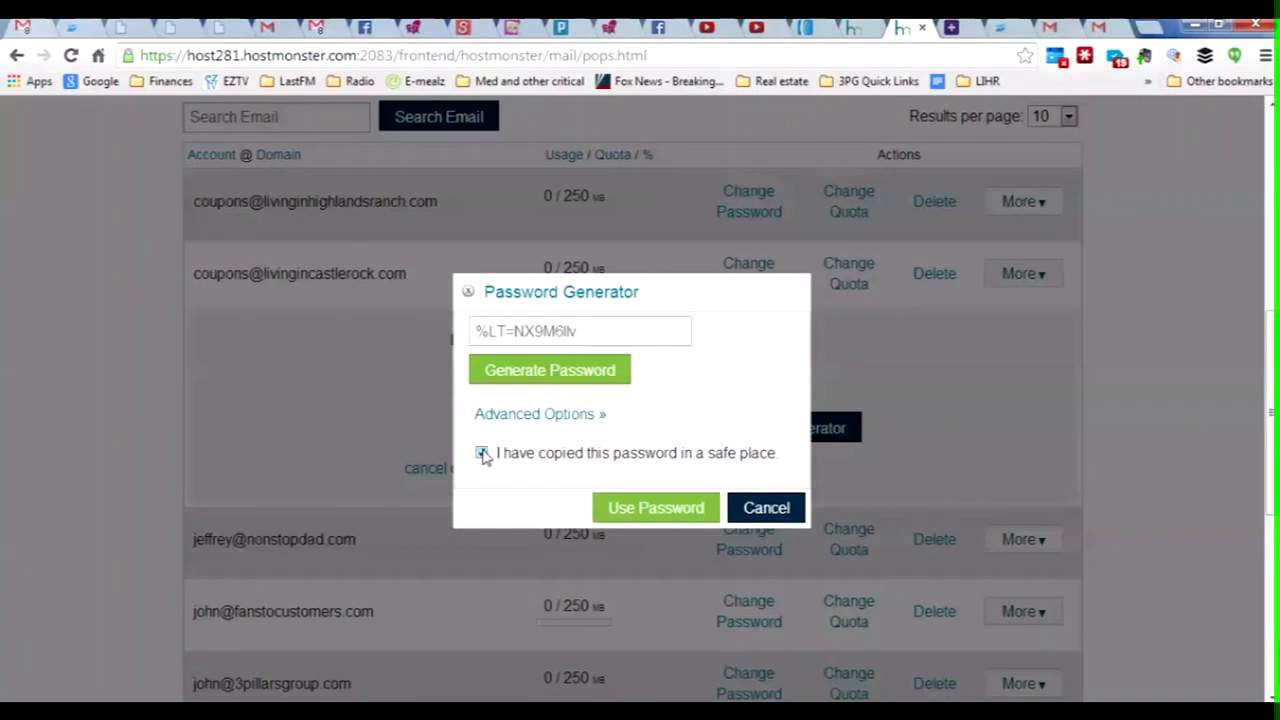
left_click(650, 510)
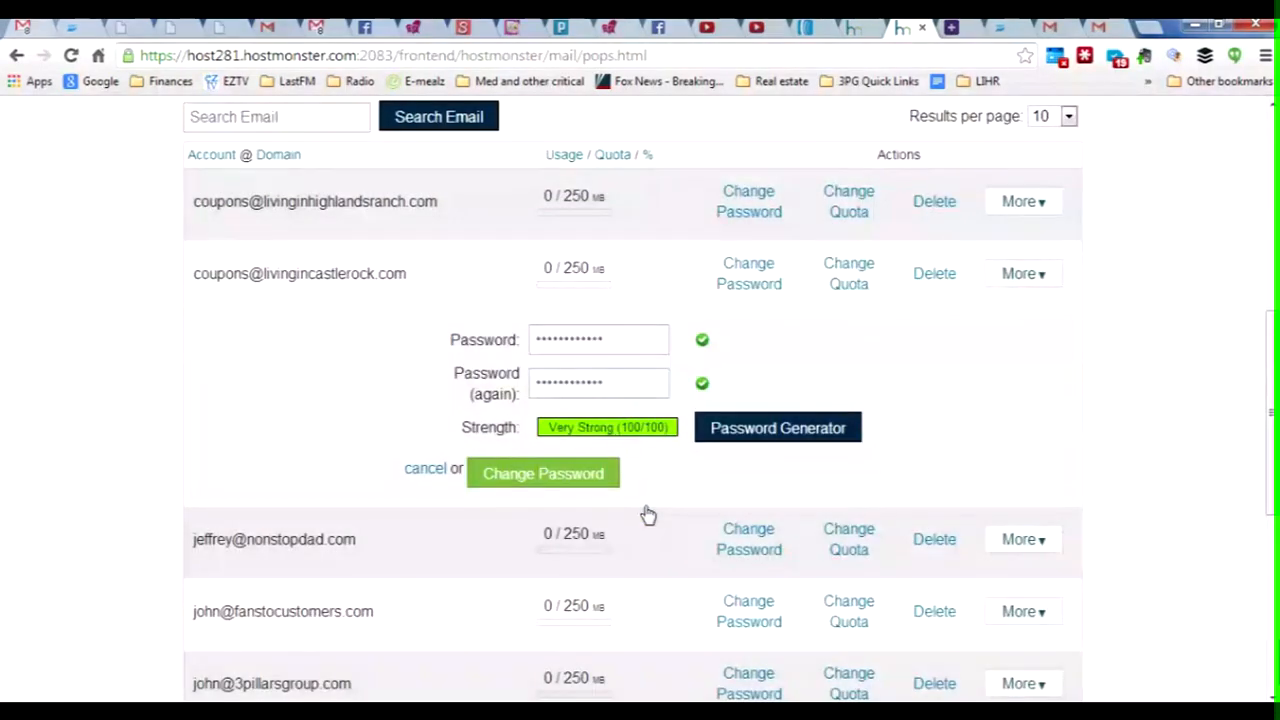
left_click(560, 474)
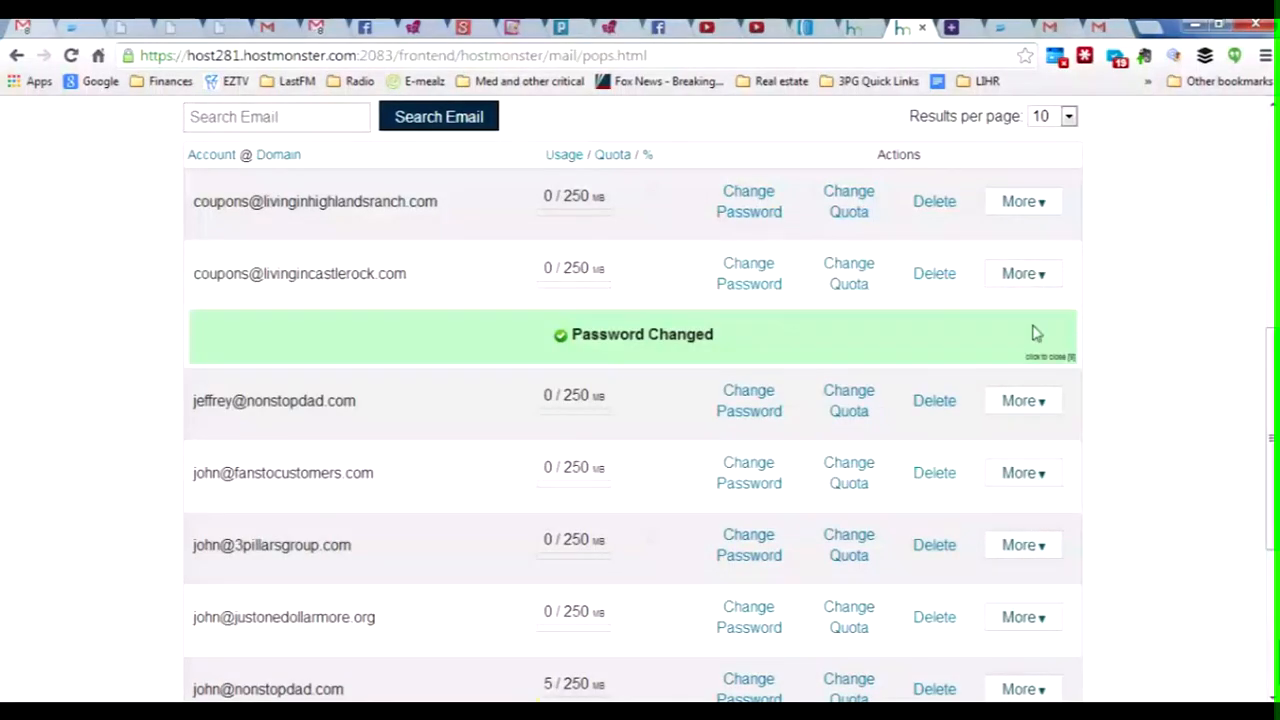
Step: Paste the new mailbox password into Gmail's POP account form
left_click(1100, 27)
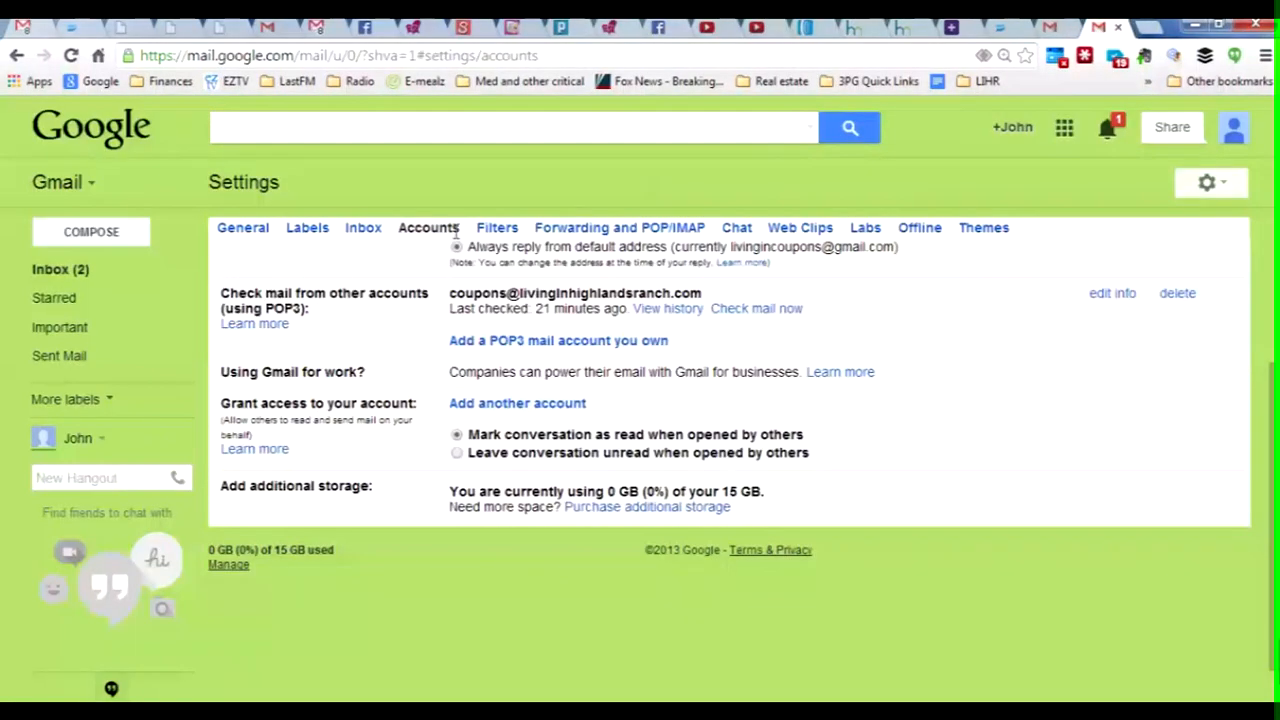
mouse_move(410, 708)
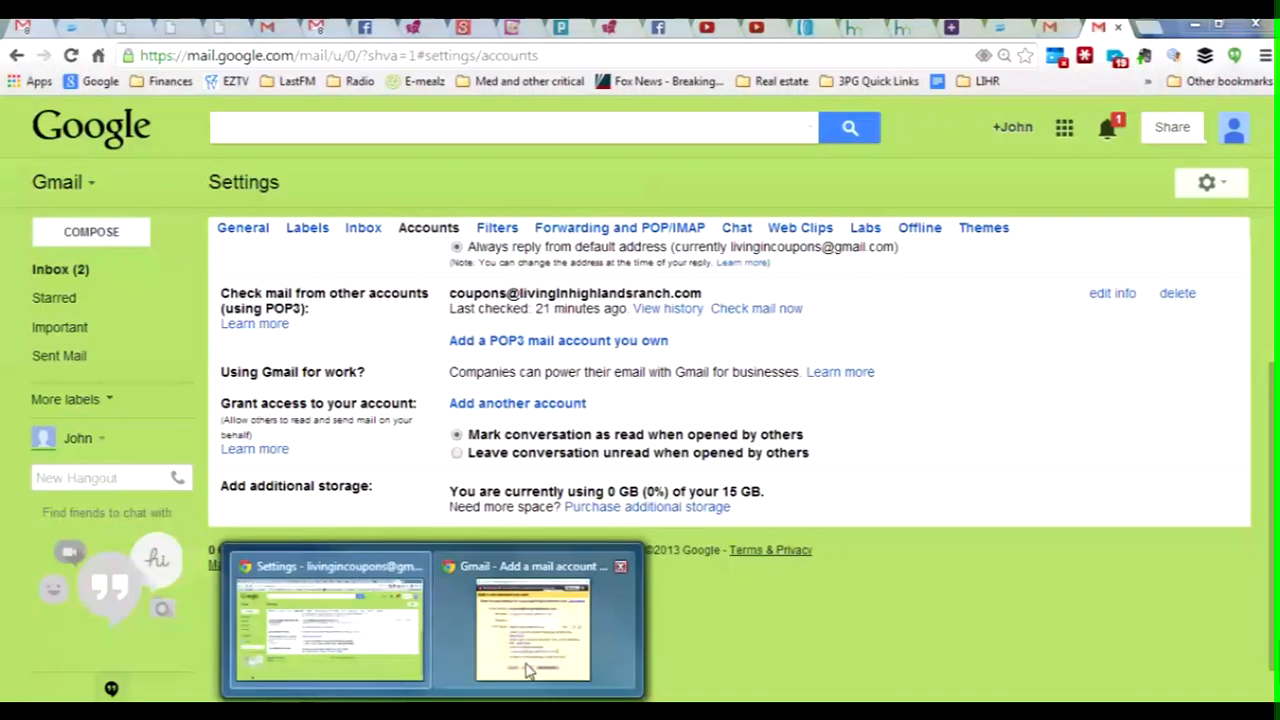
left_click(528, 655)
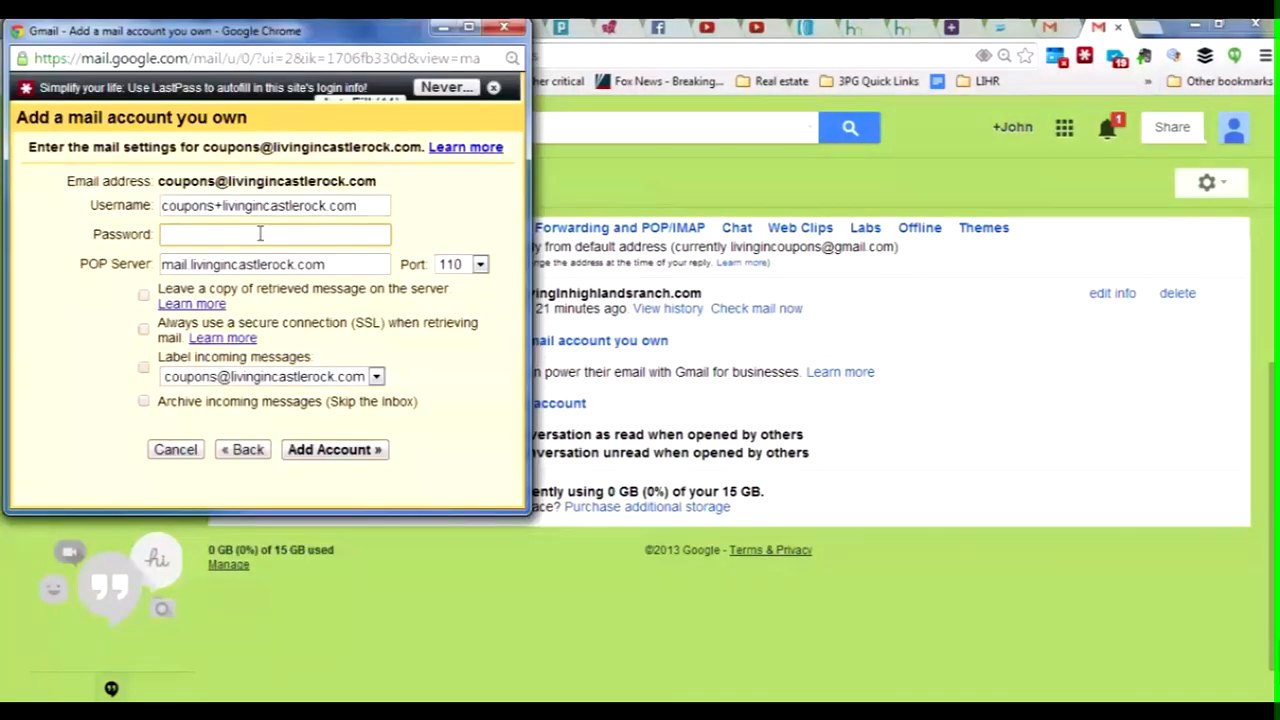
key("ctrl+v")
left_click(377, 377)
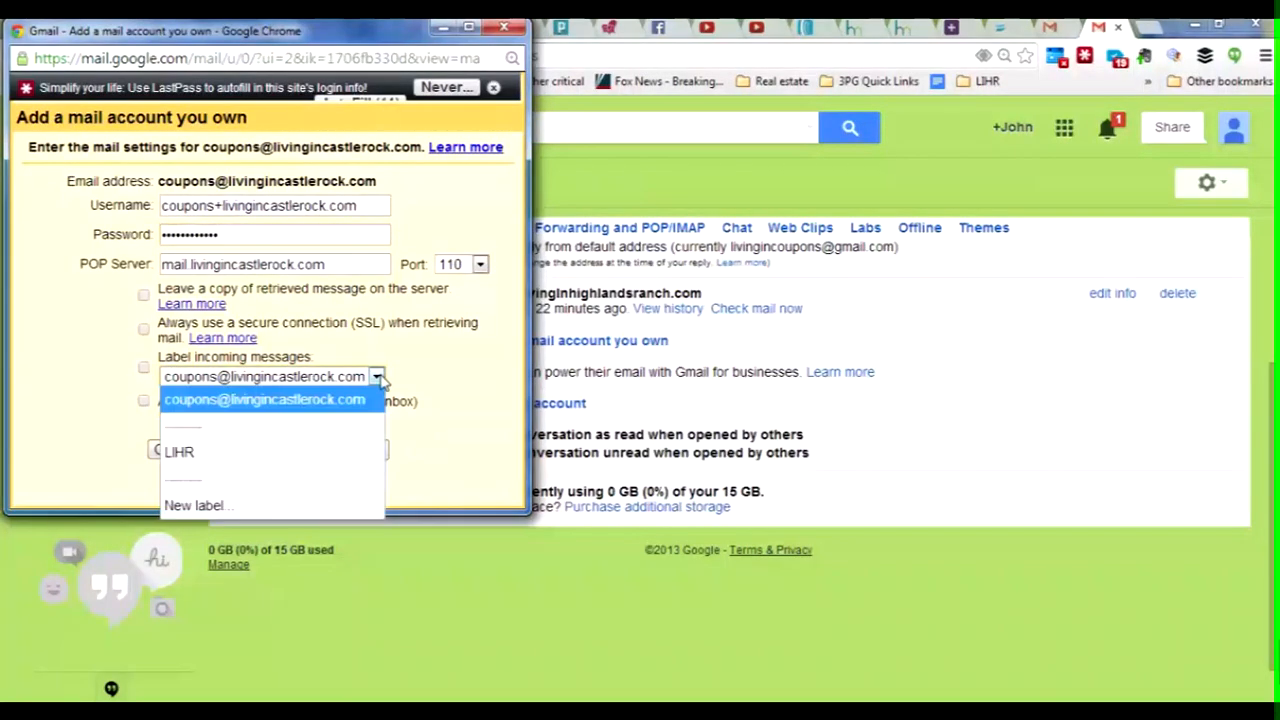
Step: Label incoming mail with a new LICR label and add the POP3 account
left_click(214, 507)
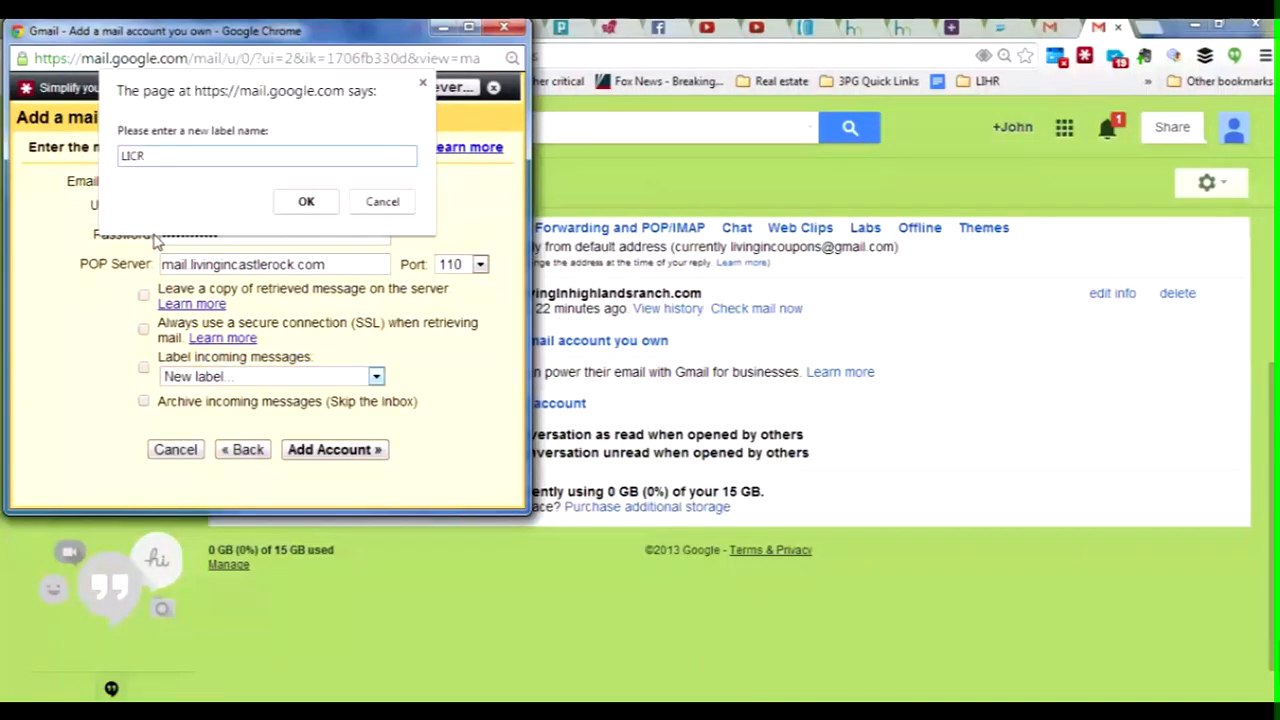
left_click(306, 201)
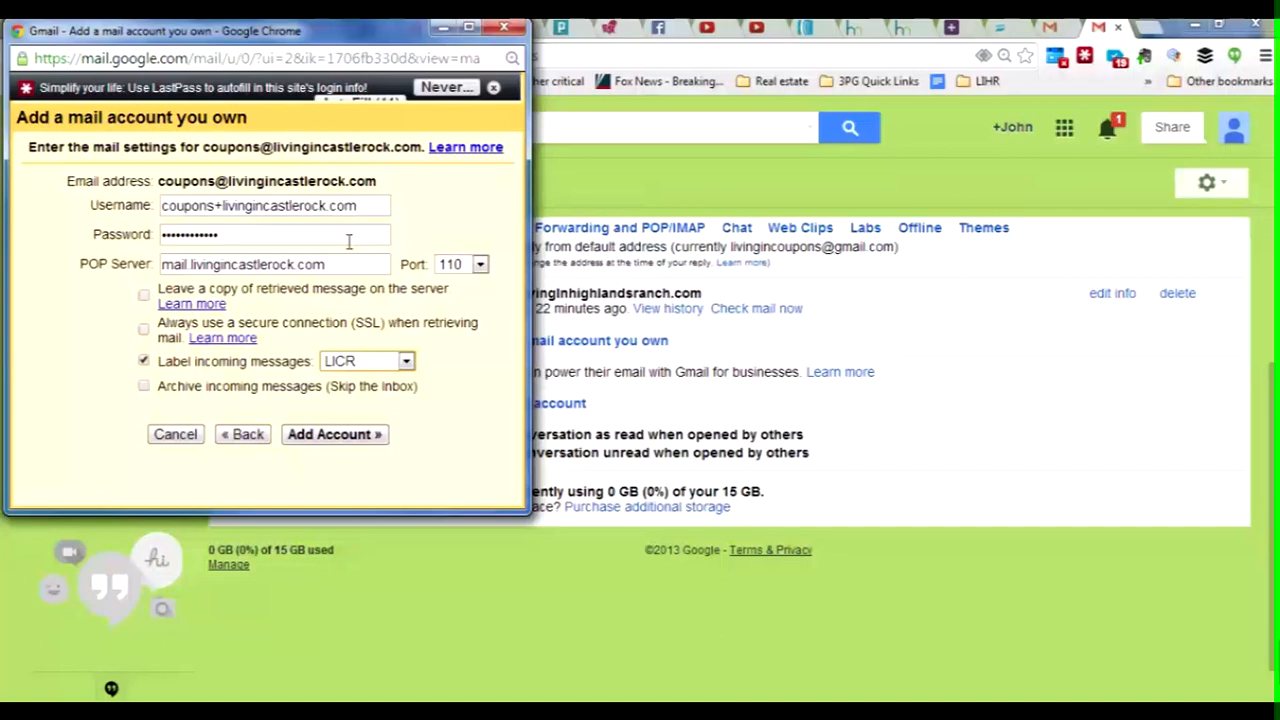
left_click(340, 438)
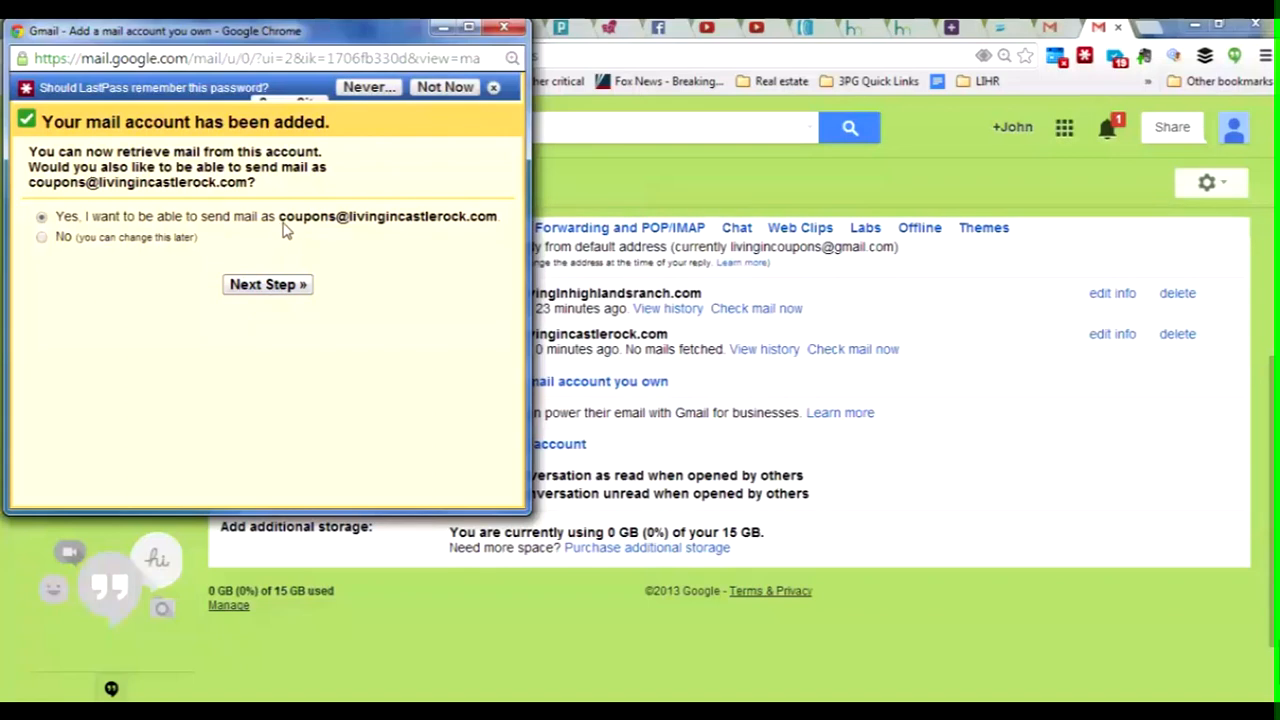
Step: Set up sending as the address under the name Coupons through Gmail and send the verification email
left_click(279, 286)
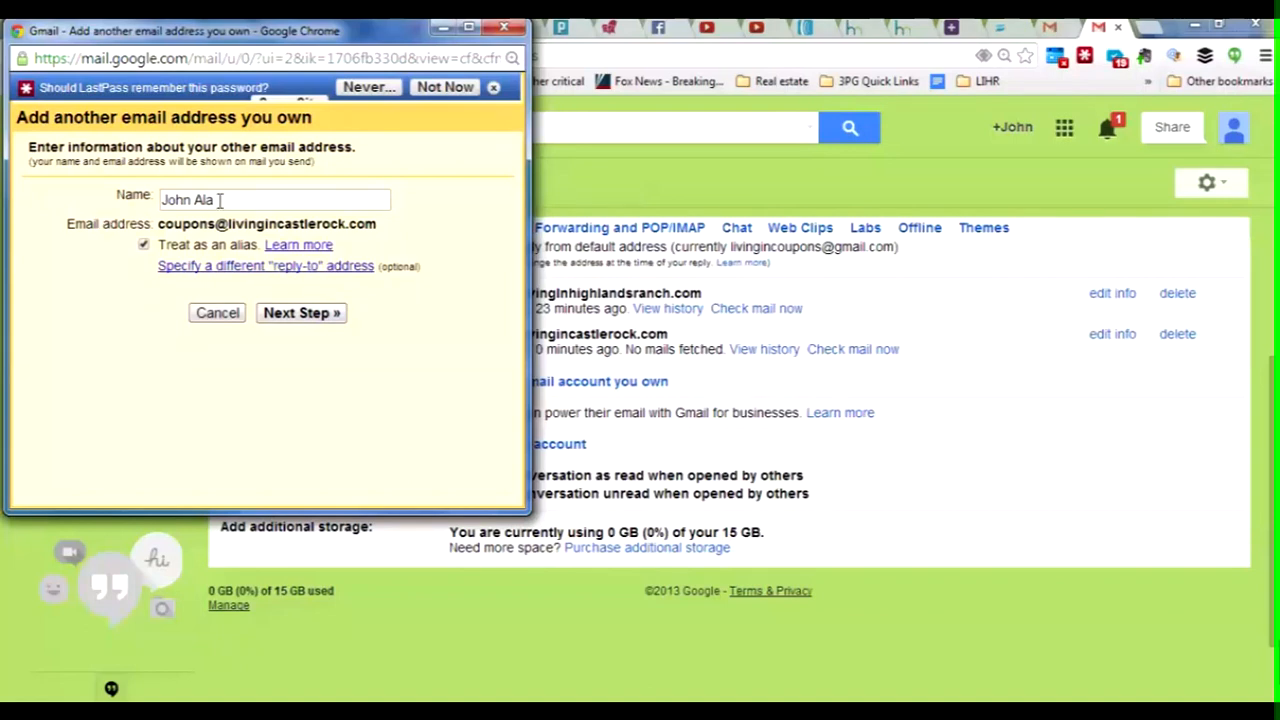
left_click_drag(220, 200, 135, 204)
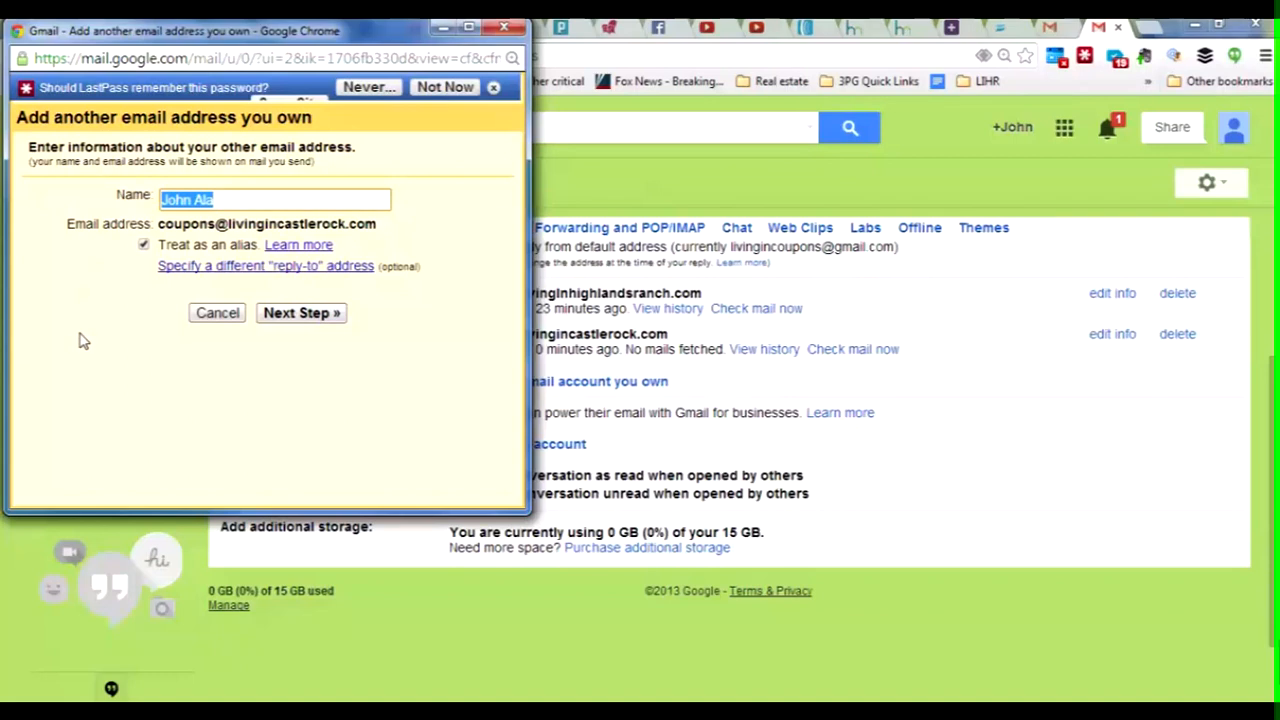
type("Coupons")
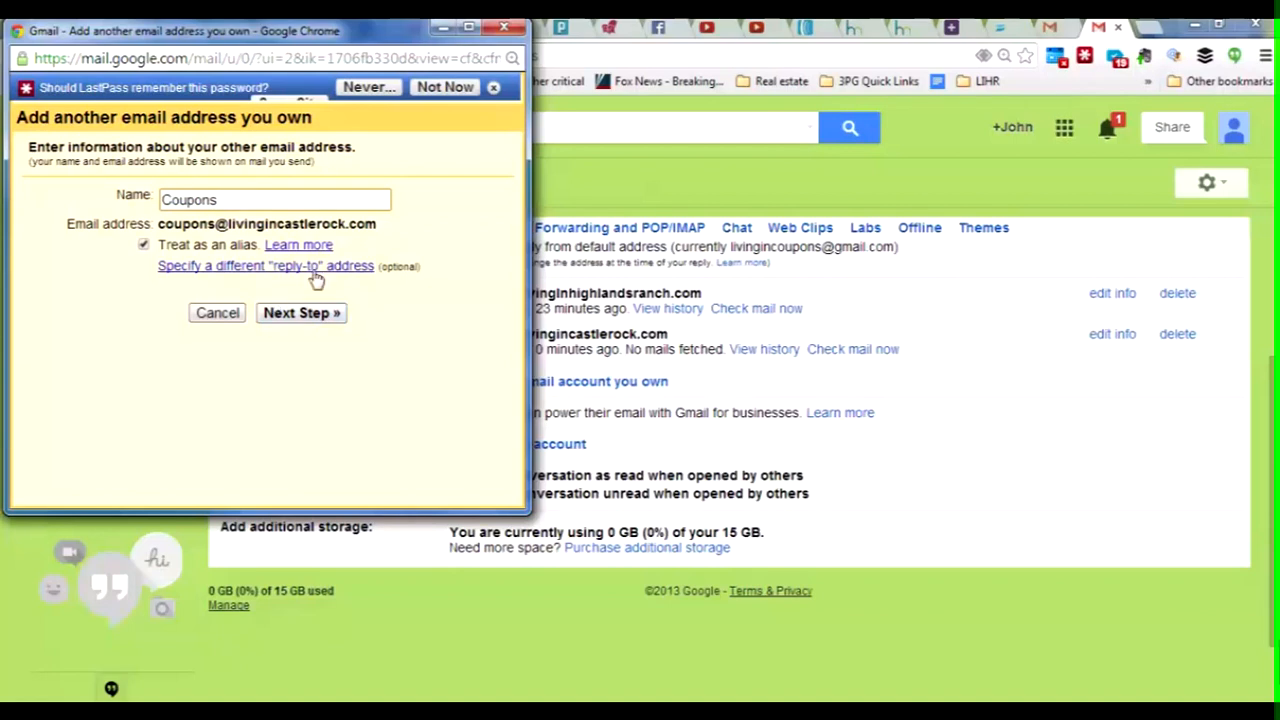
left_click(336, 320)
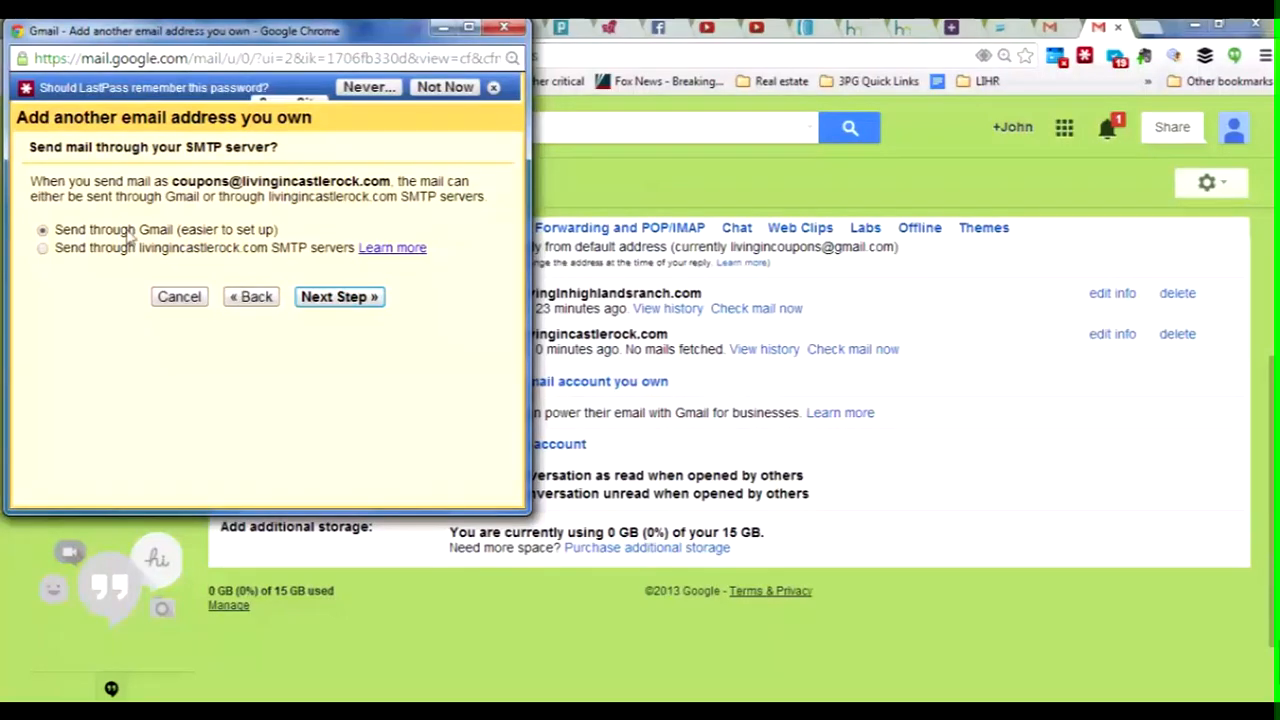
left_click(349, 302)
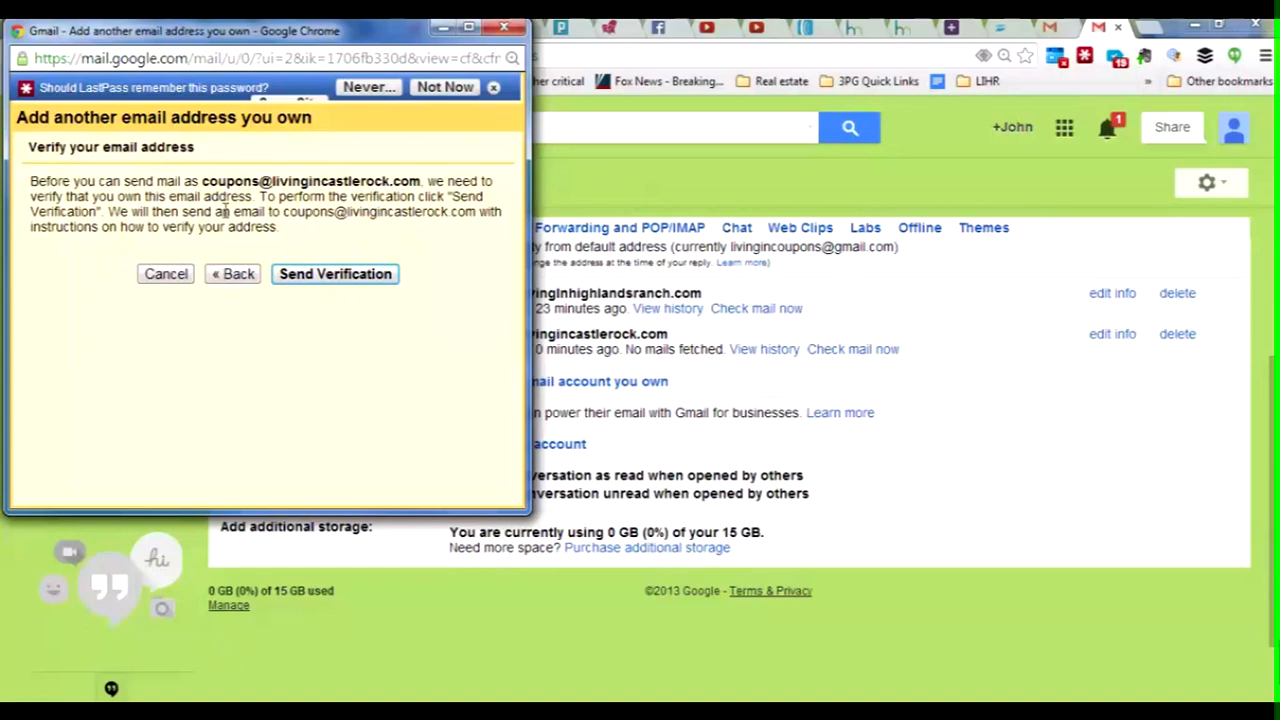
left_click(339, 281)
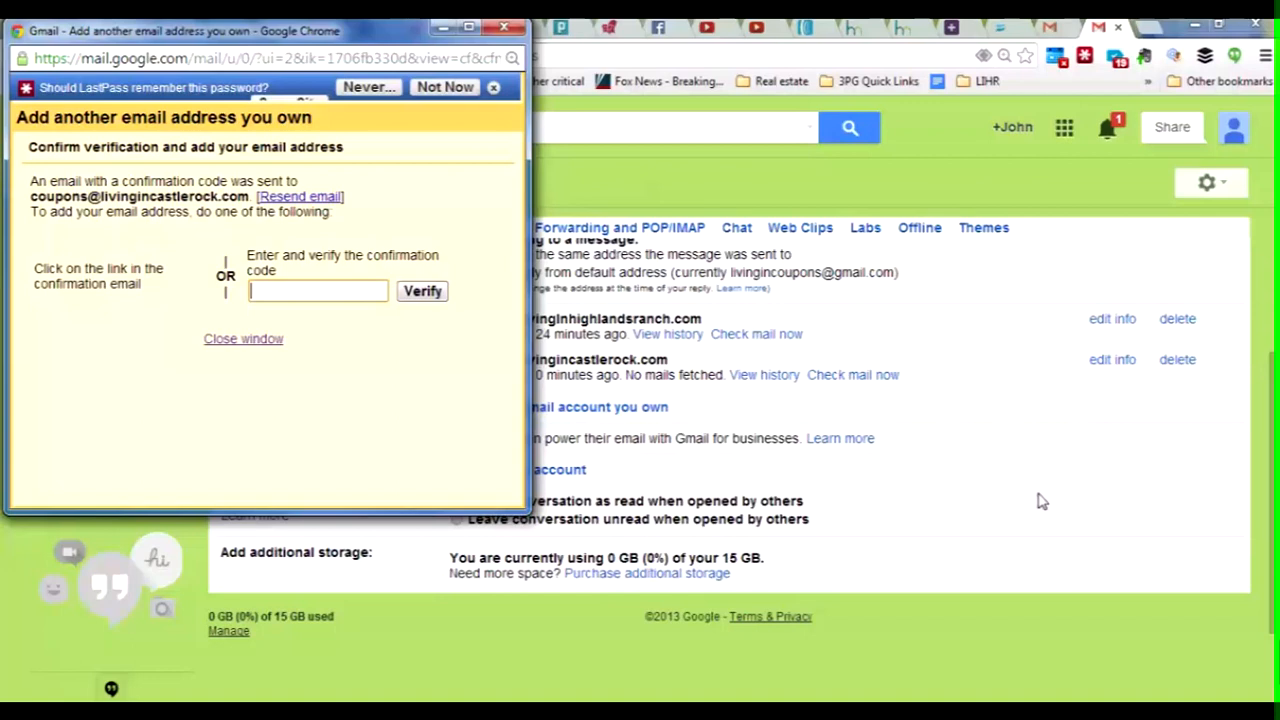
left_click(1046, 555)
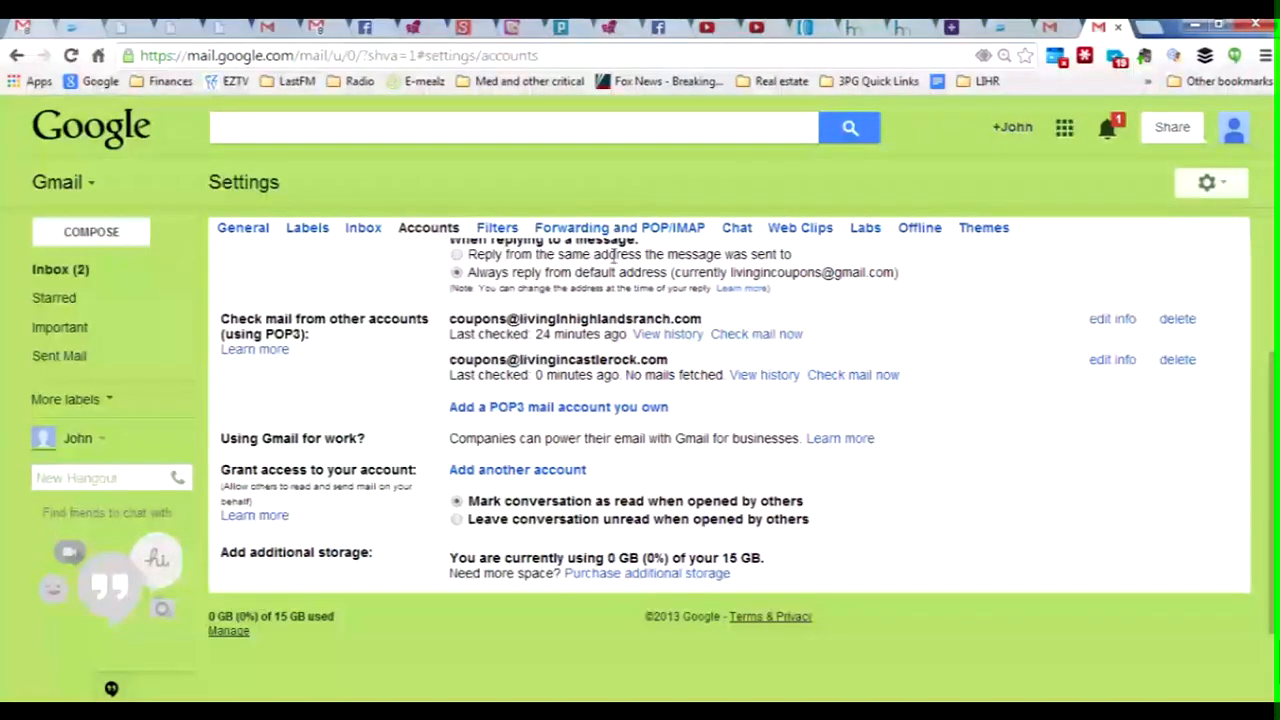
Step: Refresh the inbox until the LICR Gmail Confirmation email arrives, then open it
left_click(50, 280)
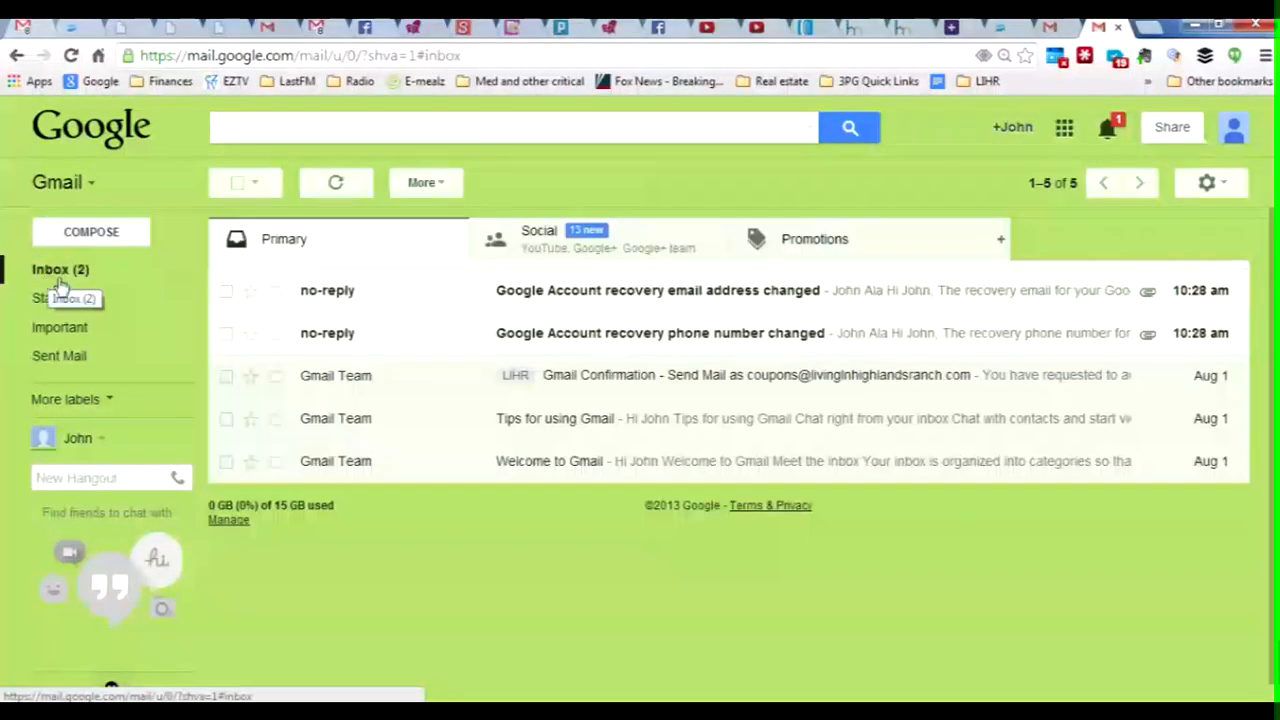
left_click(337, 185)
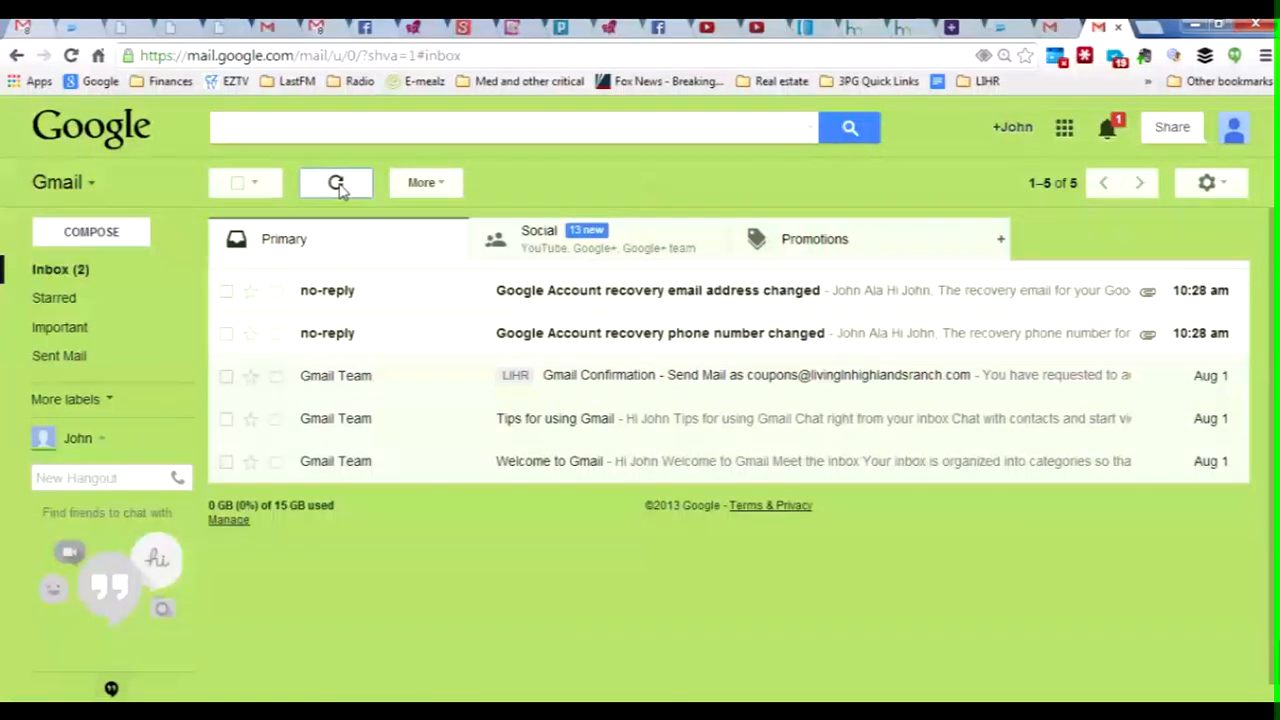
left_click(338, 185)
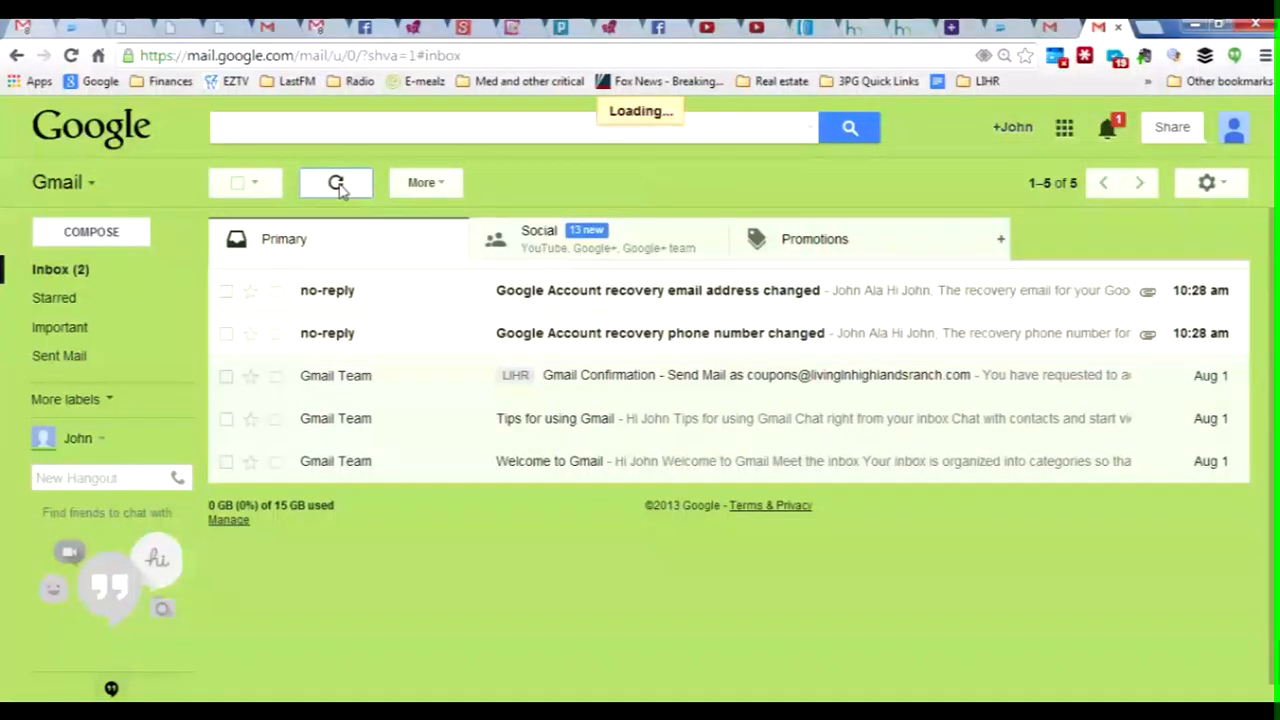
left_click(337, 185)
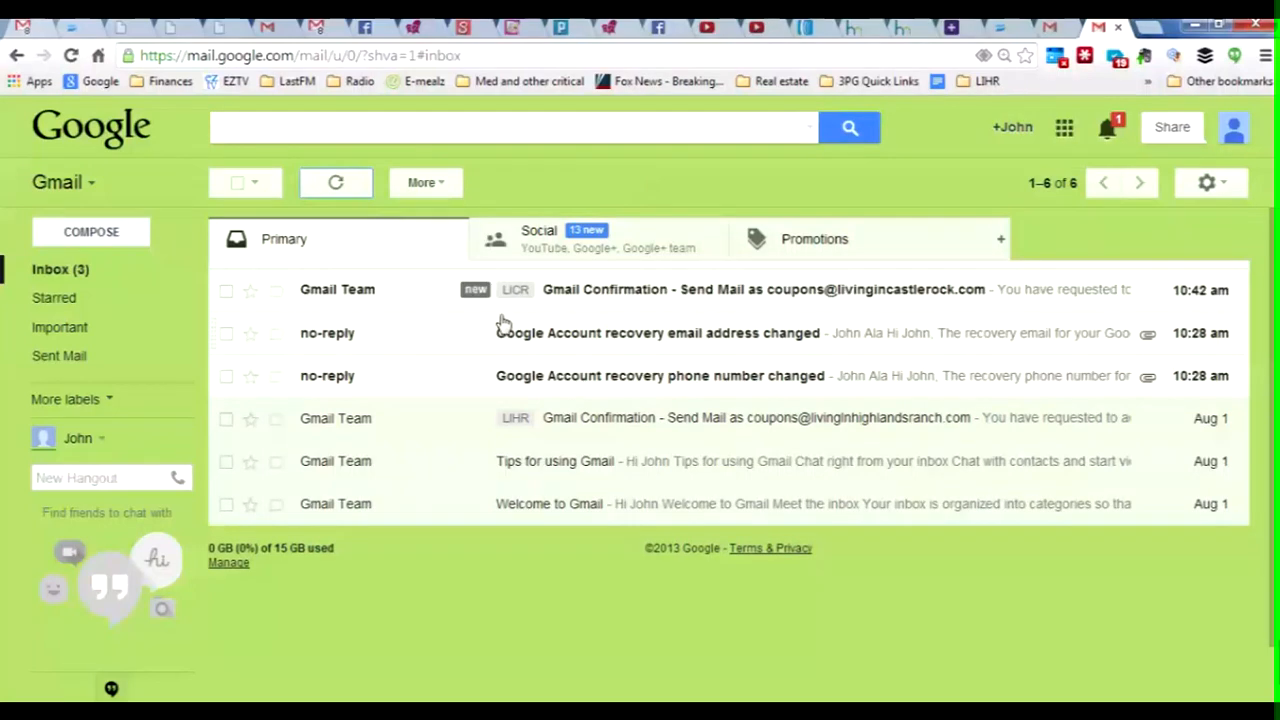
left_click(528, 291)
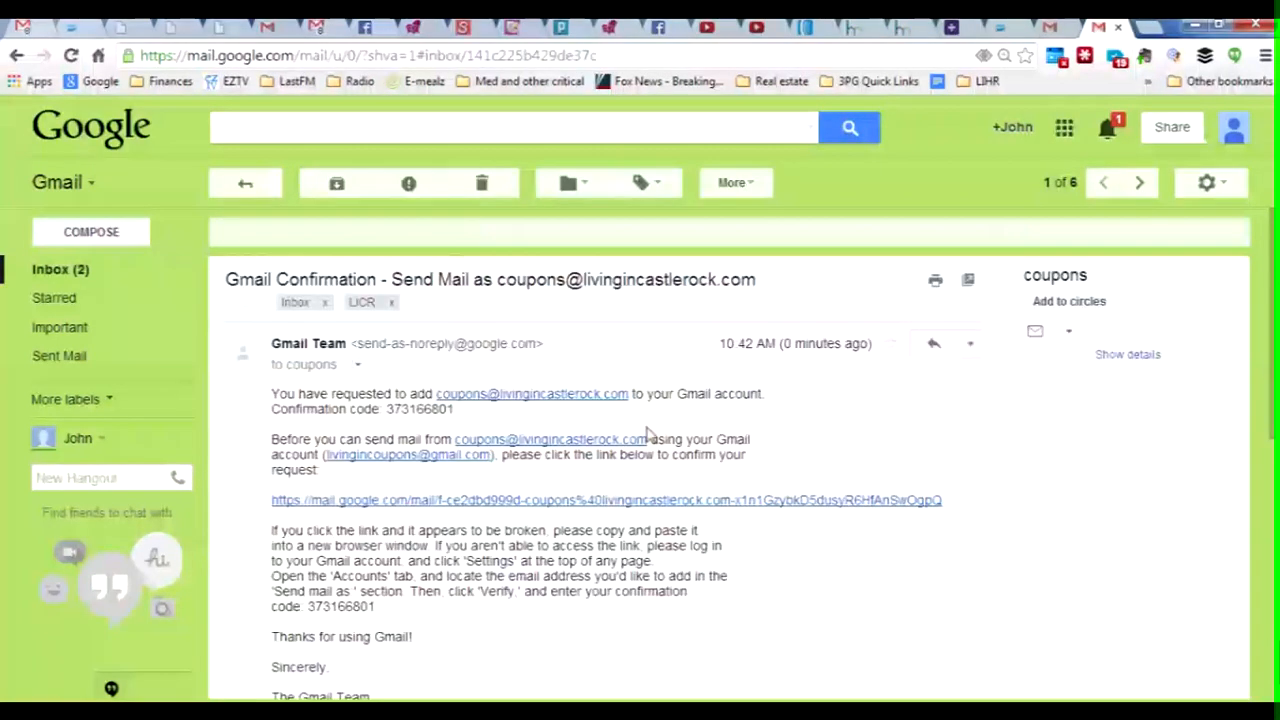
scroll(767, 415, "down", 1)
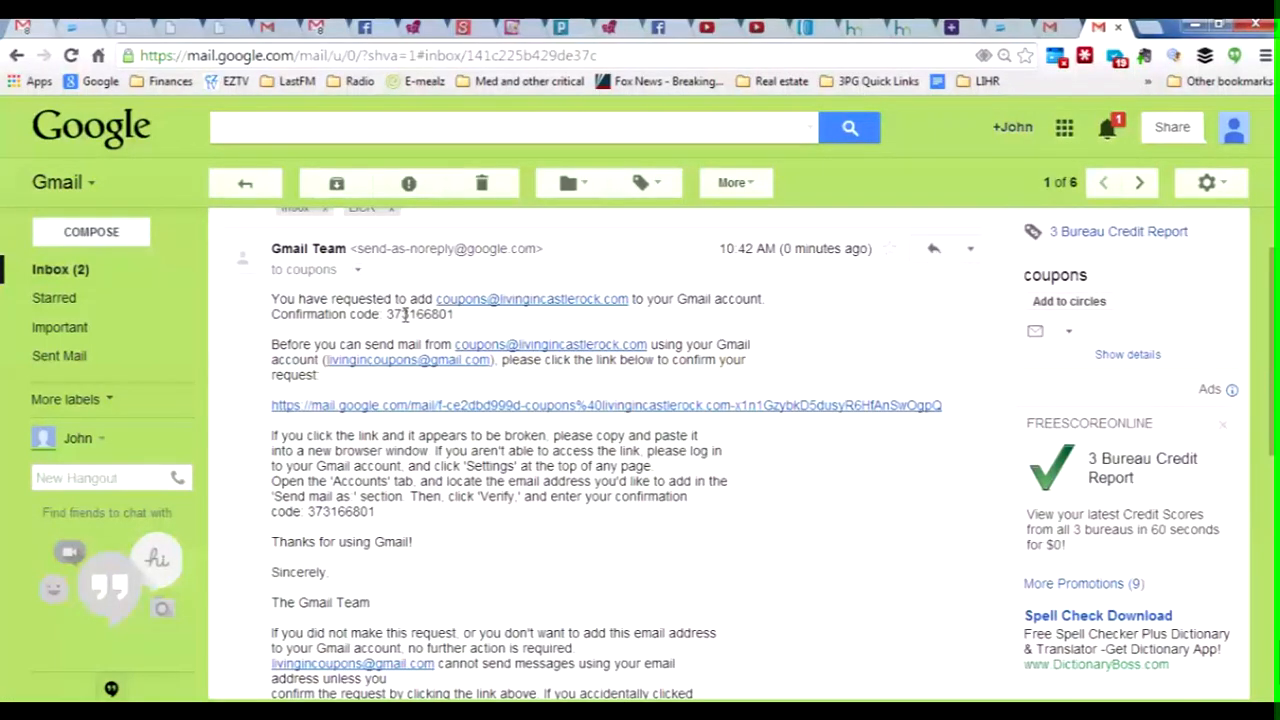
Step: Follow the emailed confirmation link to verify the Hostmonster domain send-as address, then return to the Gmail inbox
left_click(560, 410)
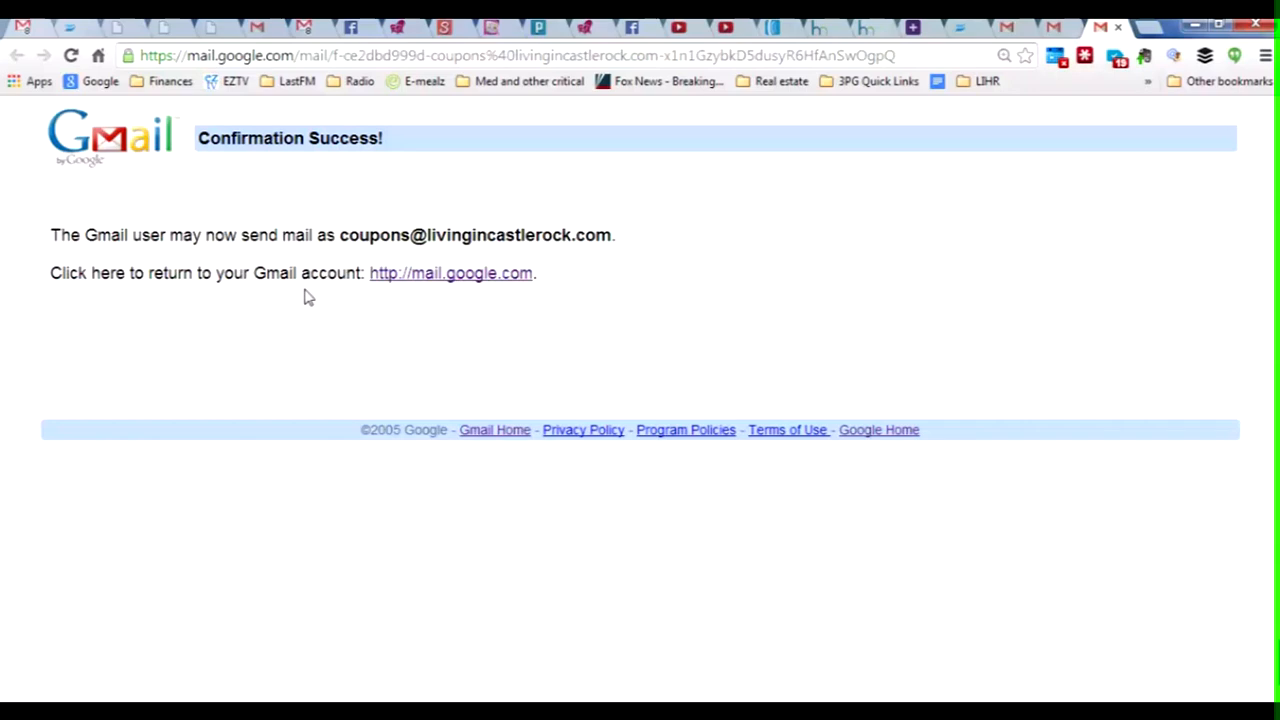
left_click(465, 280)
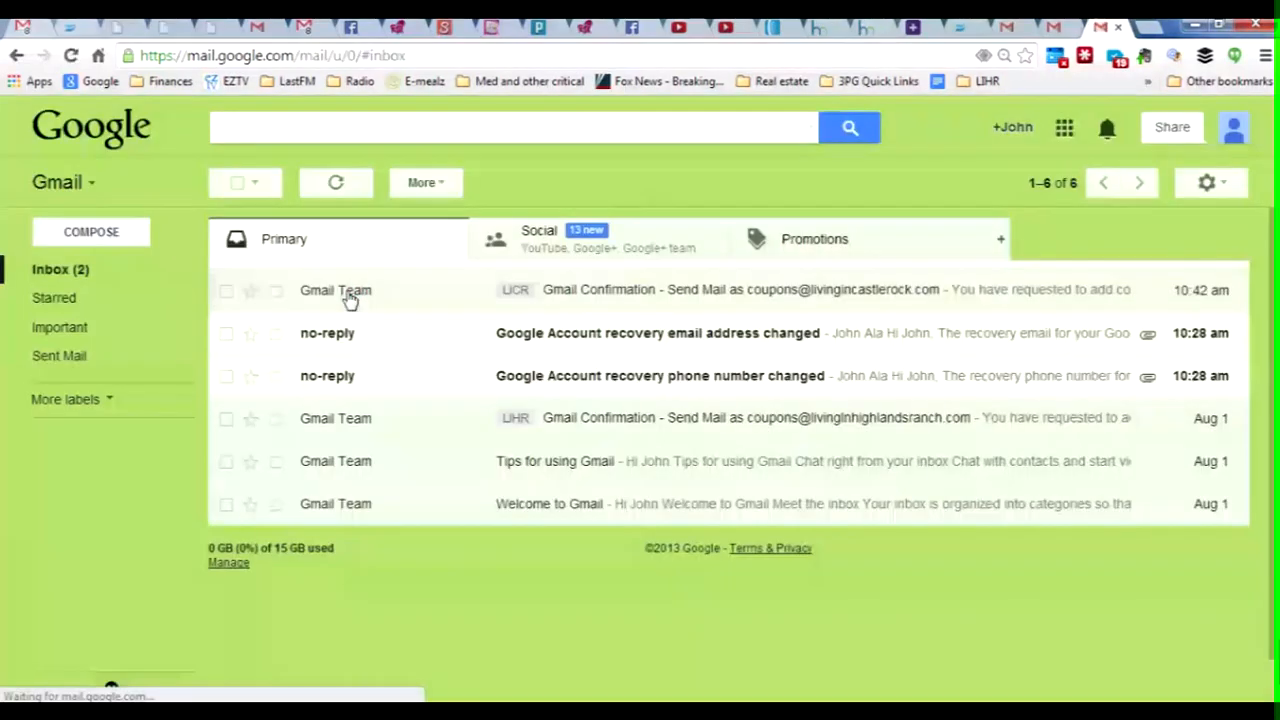
mouse_move(350, 294)
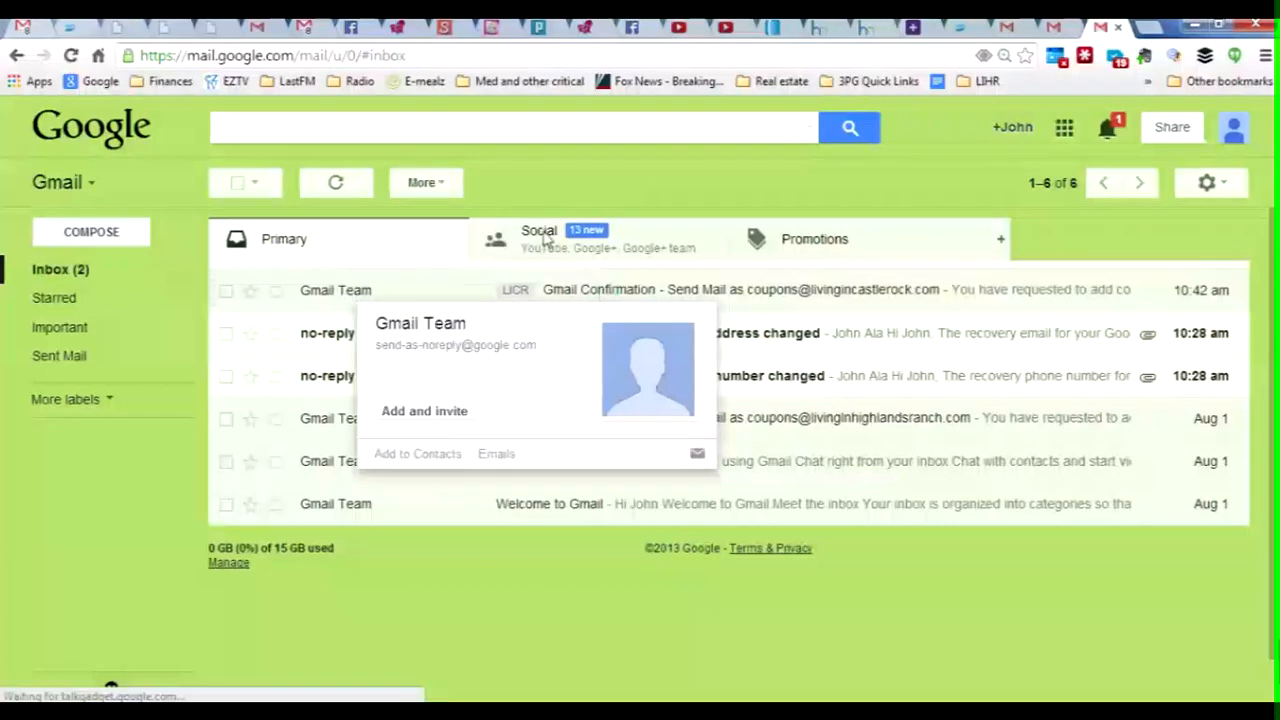